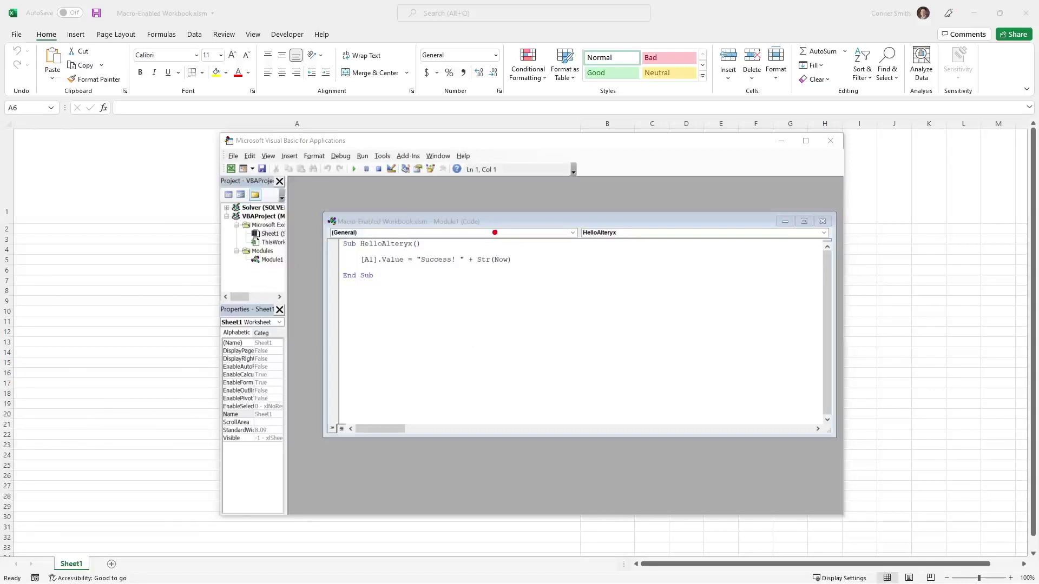
Step: Annotate the Success! timestamp macro code, clear the marks, and close the VBA editor
{"action": "mouse_move", "coordinate": [494, 233]}
{"action": "left_mouse_down"}
{"action": "mouse_move", "coordinate": [542, 257]}
{"action": "mouse_move", "coordinate": [470, 307]}
{"action": "left_mouse_up"}
{"action": "key", "text": "ctrl+2"}
{"action": "left_click_drag", "start_coordinate": [421, 268], "coordinate": [515, 271]}
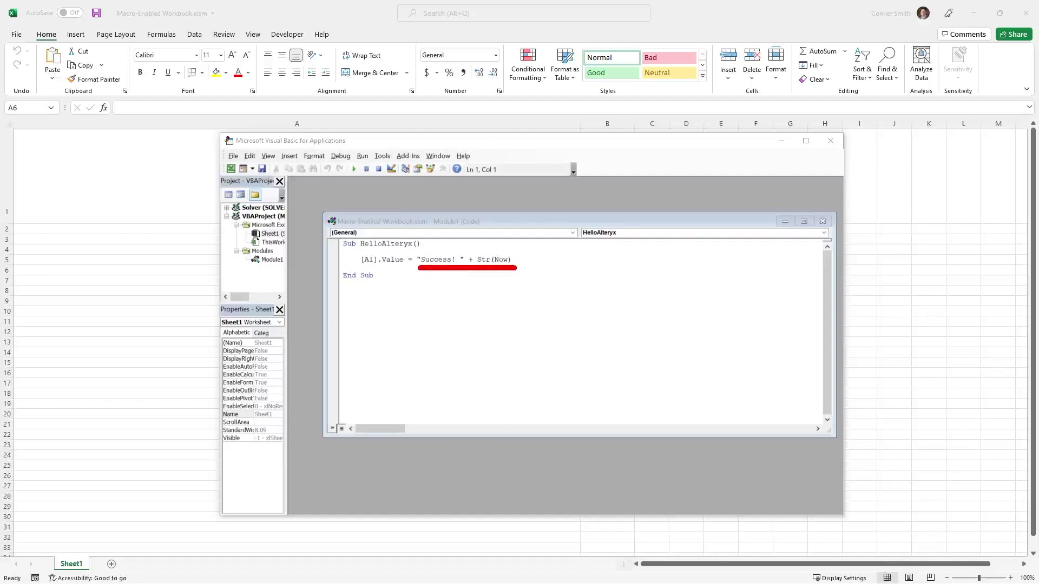
{"action": "left_click_drag", "start_coordinate": [145, 216], "coordinate": [171, 292]}
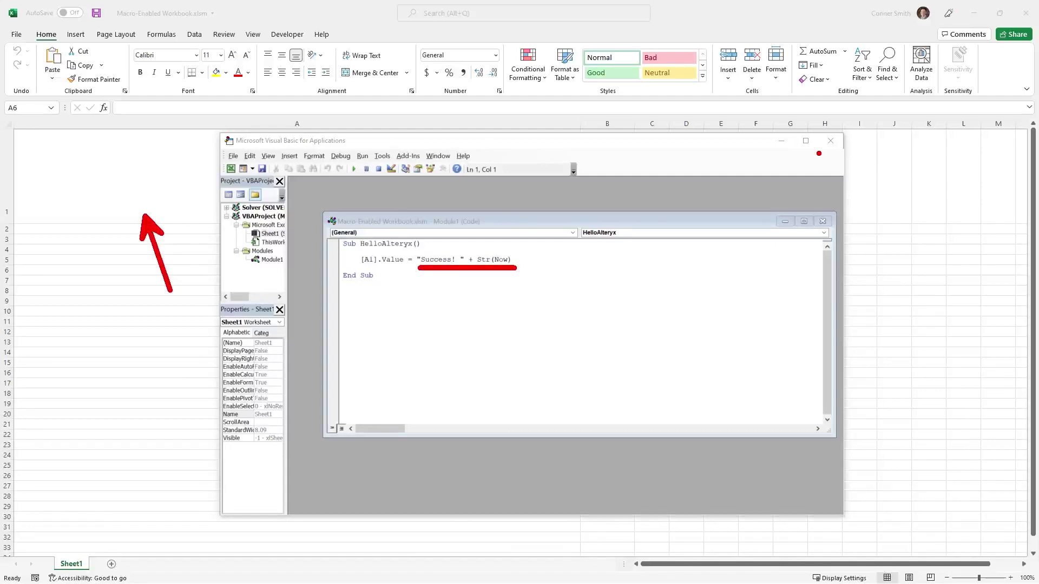
{"action": "key", "text": "Escape"}
{"action": "left_click", "coordinate": [830, 141]}
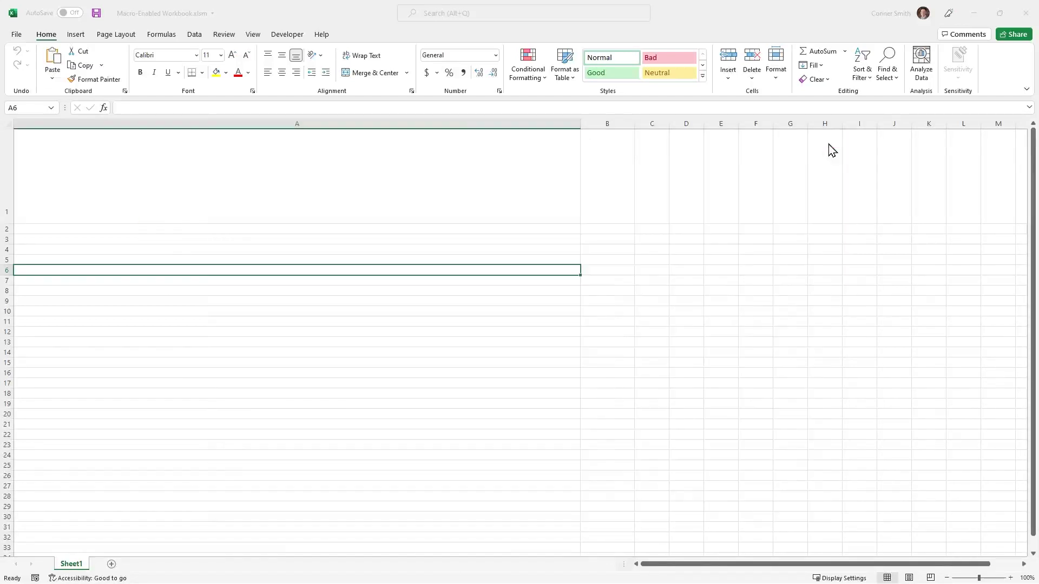
Step: Close Excel, search 'Alteryx Excel Macro', and open the 'Alteryx Run Command: Executing Excel Macros (VBA)' article
{"action": "left_click", "coordinate": [1024, 19]}
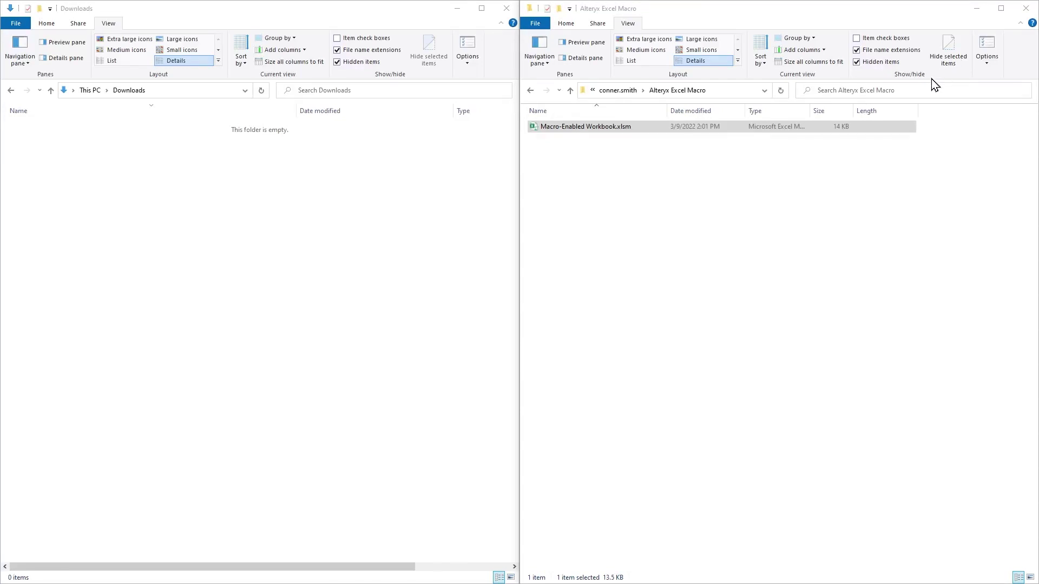
{"action": "key", "text": "alt+Tab"}
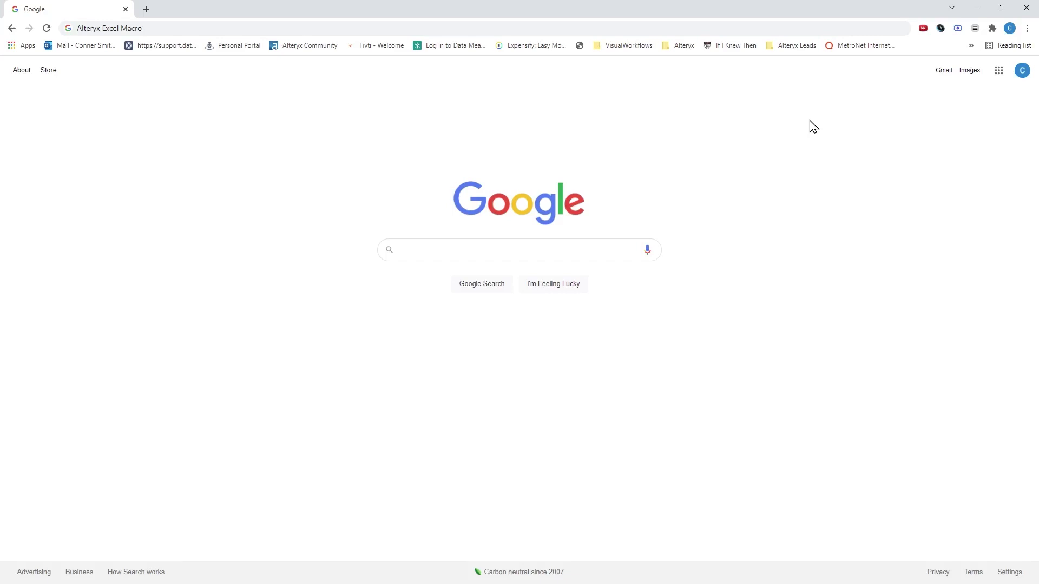
{"action": "left_click", "coordinate": [494, 29]}
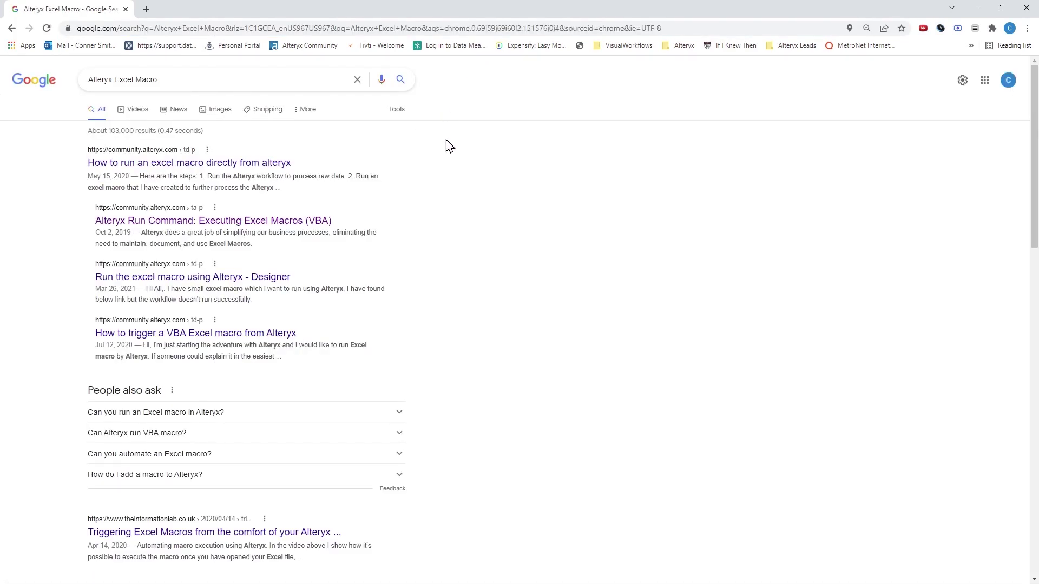
{"action": "mouse_move", "coordinate": [95, 194]}
{"action": "left_mouse_down"}
{"action": "mouse_move", "coordinate": [110, 195]}
{"action": "mouse_move", "coordinate": [79, 242]}
{"action": "mouse_move", "coordinate": [93, 252]}
{"action": "left_mouse_up"}
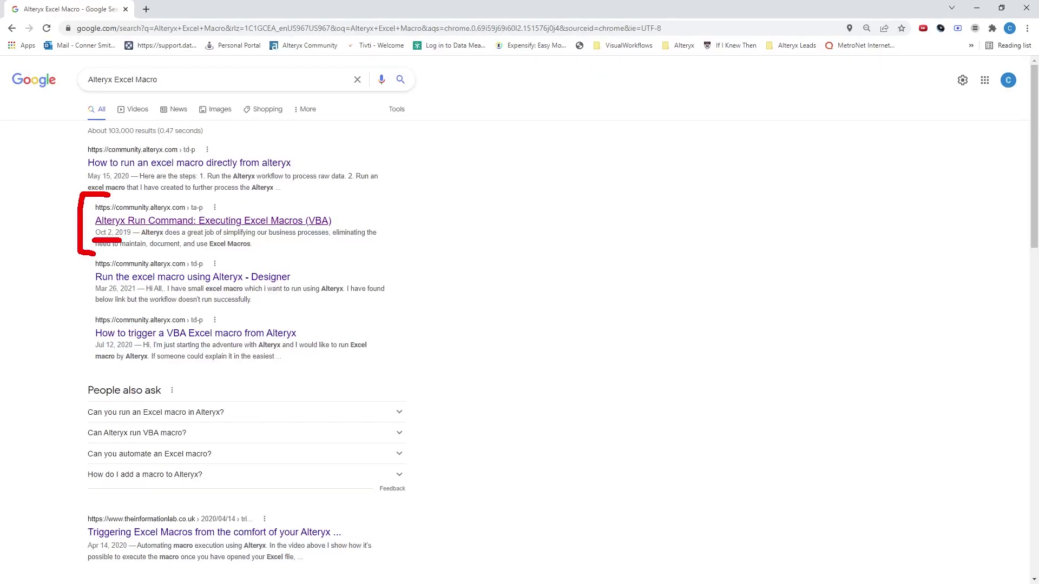
{"action": "left_click", "coordinate": [186, 224]}
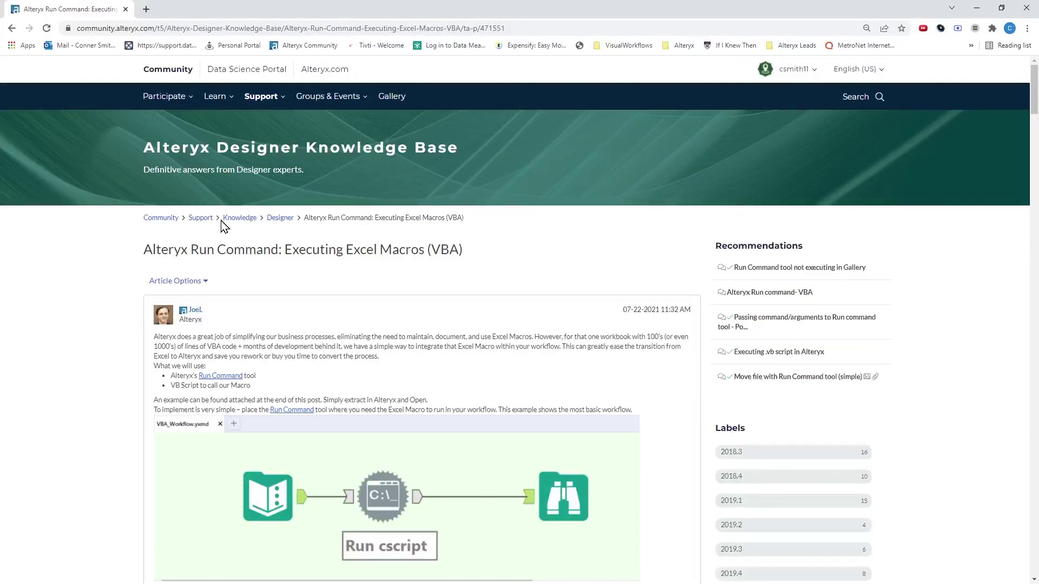
Step: Download the article's VBA_Workflow.yxzp attachment and open the downloaded package
{"action": "scroll", "coordinate": [225, 226], "scroll_direction": "down", "scroll_amount": 3}
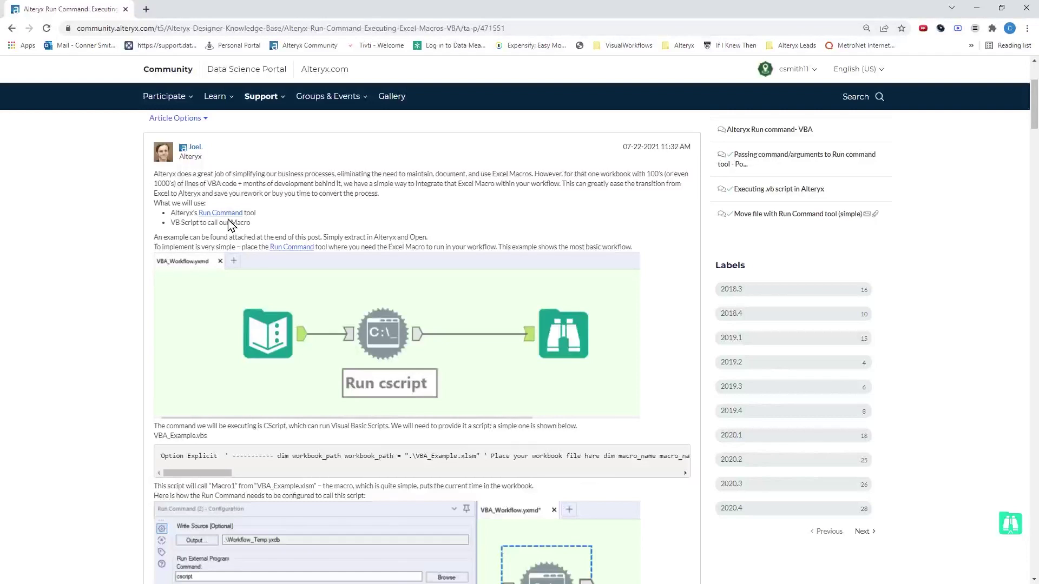
{"action": "scroll", "coordinate": [230, 224], "scroll_direction": "down", "scroll_amount": 3}
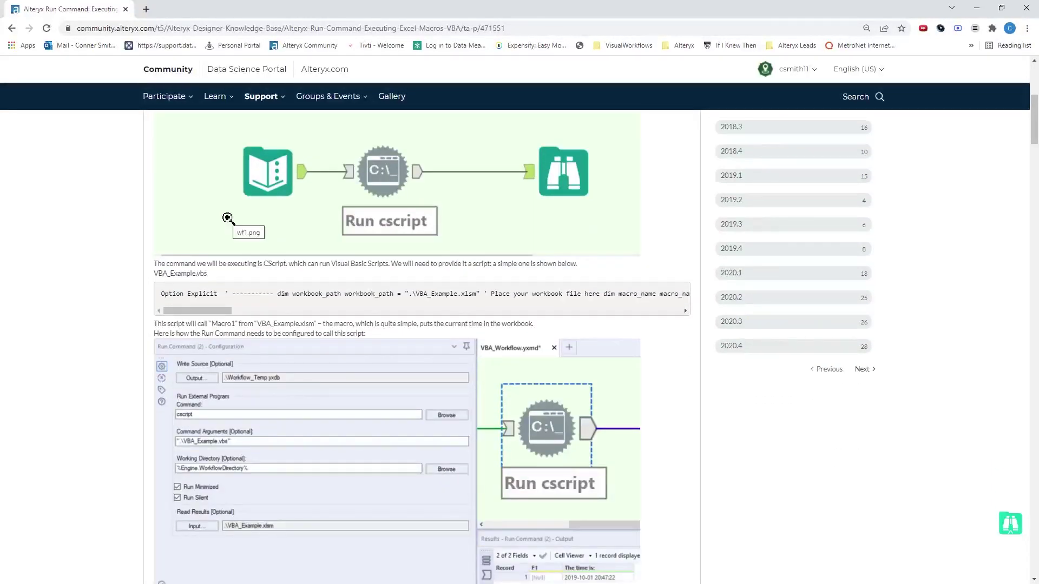
{"action": "scroll", "coordinate": [228, 222], "scroll_direction": "down", "scroll_amount": 6}
{"action": "scroll", "coordinate": [227, 218], "scroll_direction": "down", "scroll_amount": 1}
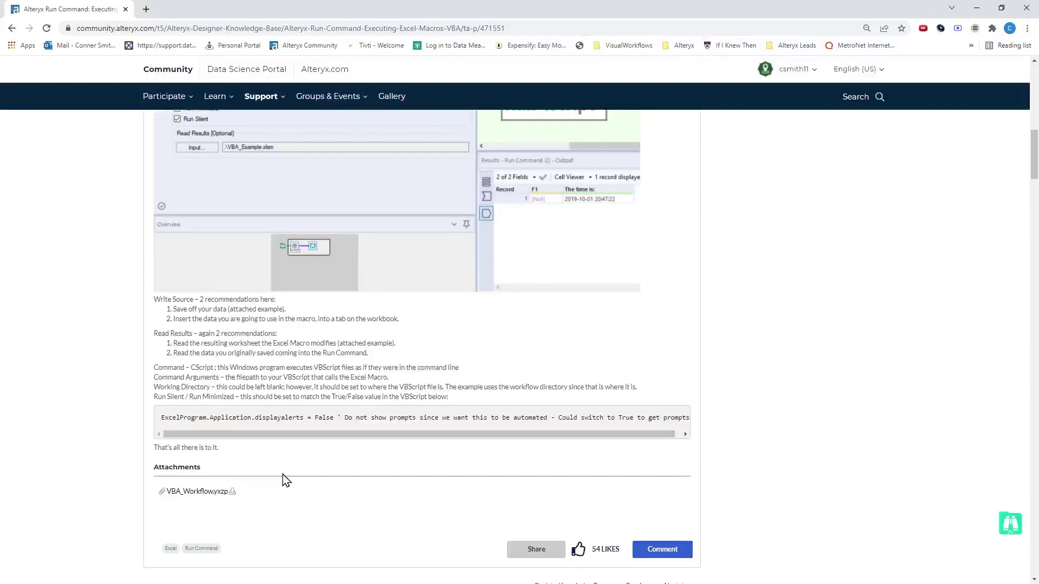
{"action": "left_click", "coordinate": [230, 493]}
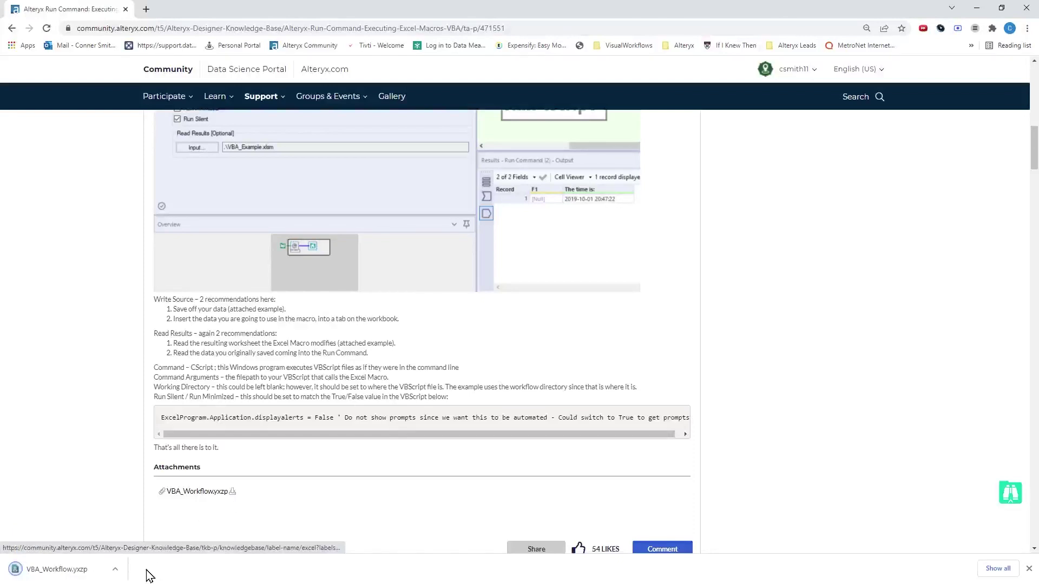
{"action": "left_click", "coordinate": [81, 571]}
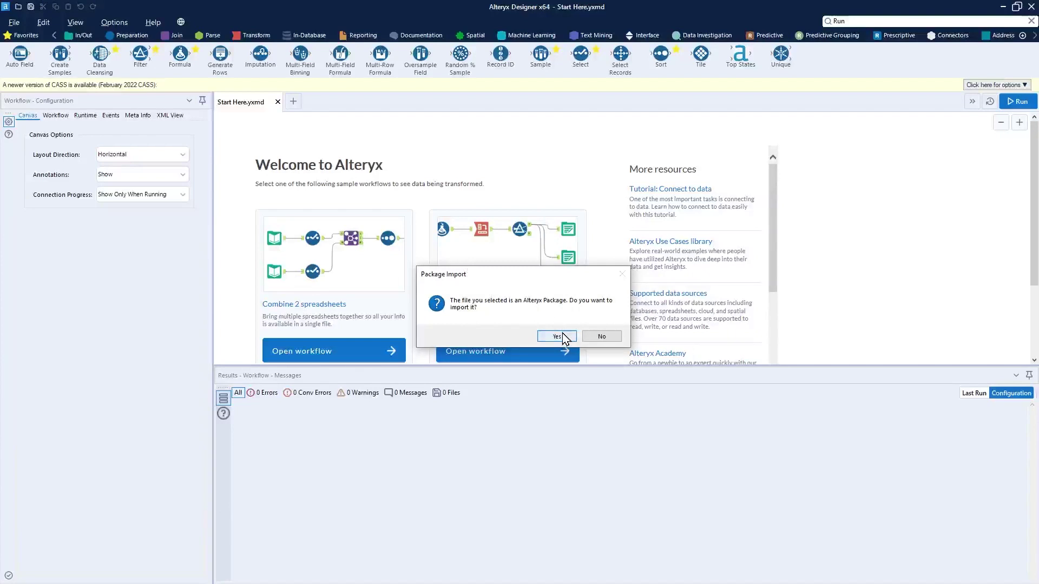
Step: Import VBA_Example.xlam, VBA_Workflow.yxmd and VBA_Example.vbs into a new Downloads\VBA_Workflow folder
{"action": "left_click", "coordinate": [557, 336]}
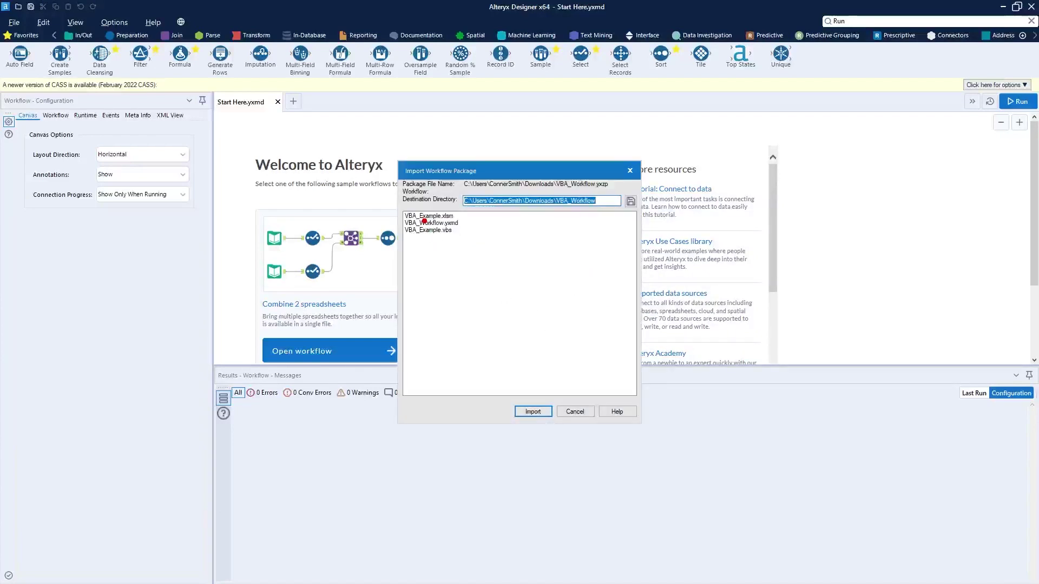
{"action": "mouse_move", "coordinate": [417, 208]}
{"action": "left_mouse_down"}
{"action": "mouse_move", "coordinate": [393, 206]}
{"action": "mouse_move", "coordinate": [407, 239]}
{"action": "left_mouse_up"}
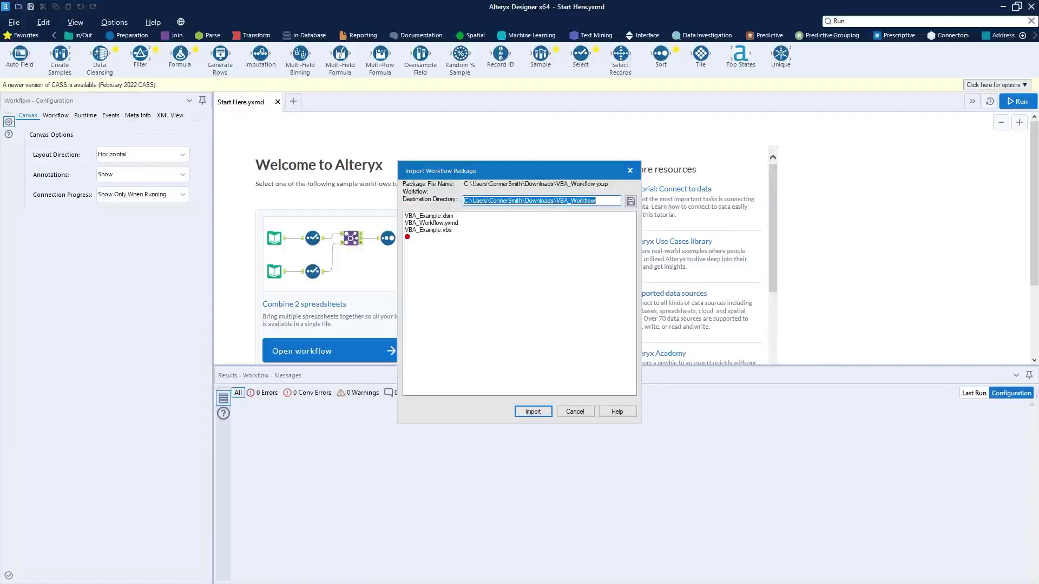
{"action": "left_click_drag", "start_coordinate": [407, 236], "coordinate": [456, 240]}
{"action": "left_click", "coordinate": [530, 411]}
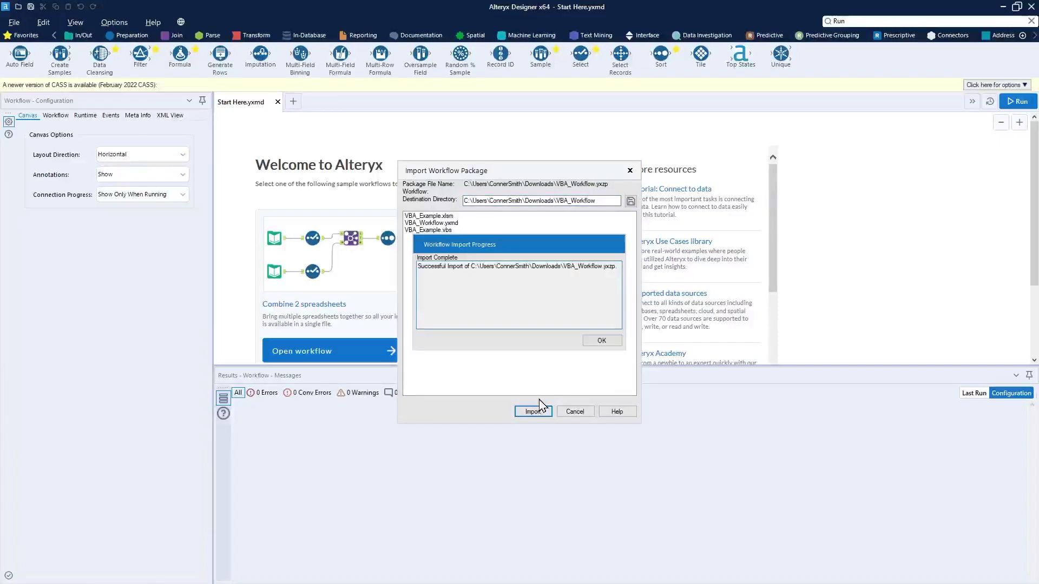
{"action": "left_click_drag", "start_coordinate": [518, 282], "coordinate": [578, 279]}
{"action": "left_click", "coordinate": [602, 341]}
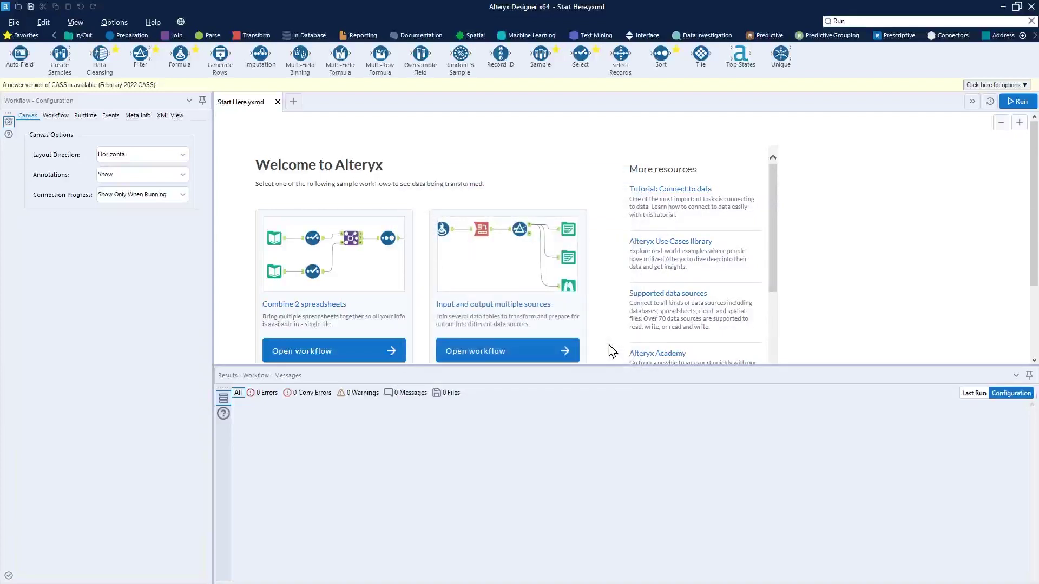
{"action": "left_click", "coordinate": [1003, 12]}
Step: Copy VBA_Example.vbs from the VBA_Workflow folder into the Alteryx Excel Macro folder
{"action": "left_click", "coordinate": [976, 7]}
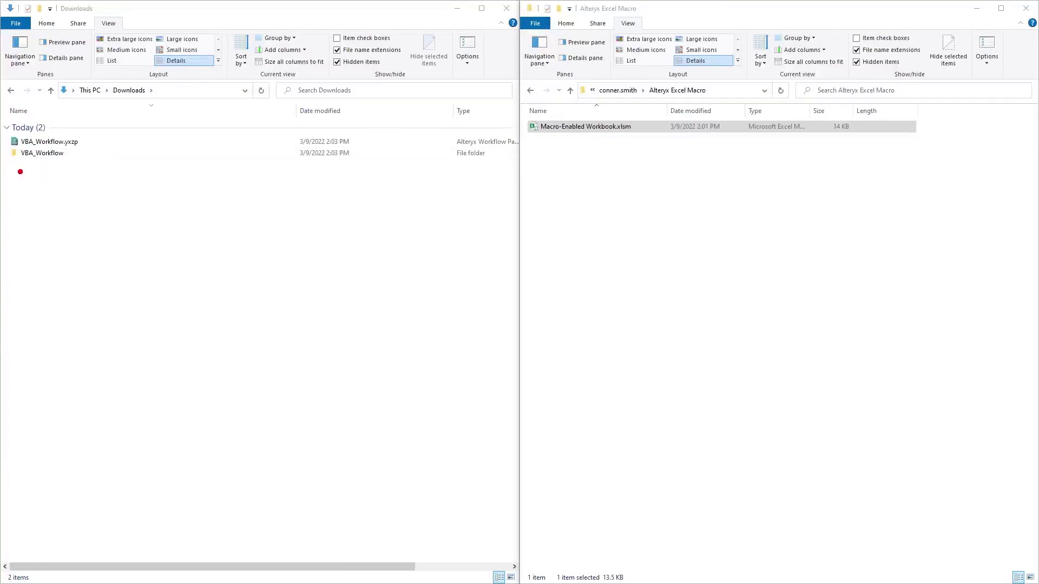
{"action": "double_click", "coordinate": [44, 157]}
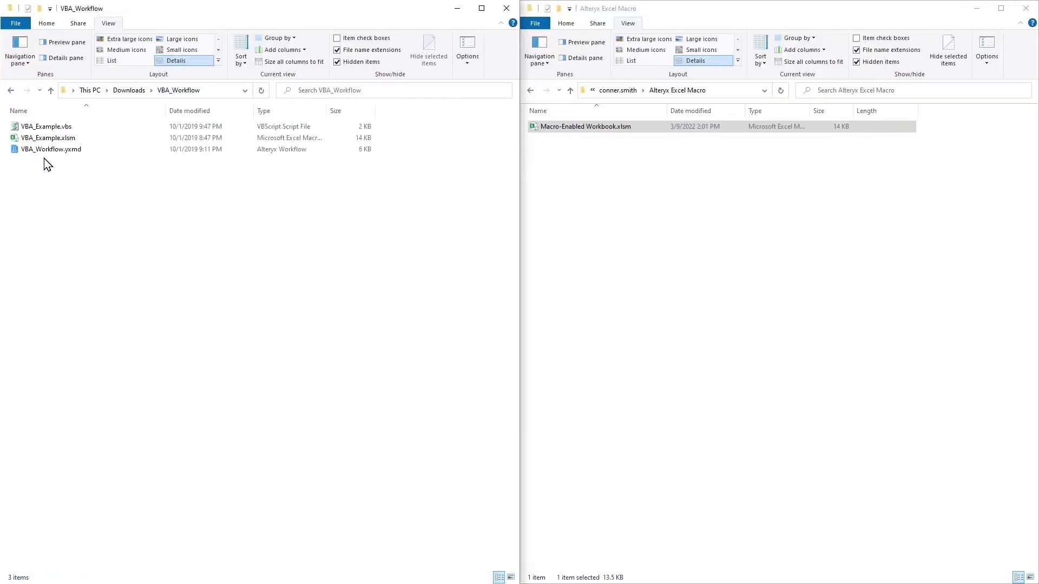
{"action": "left_click", "coordinate": [75, 122]}
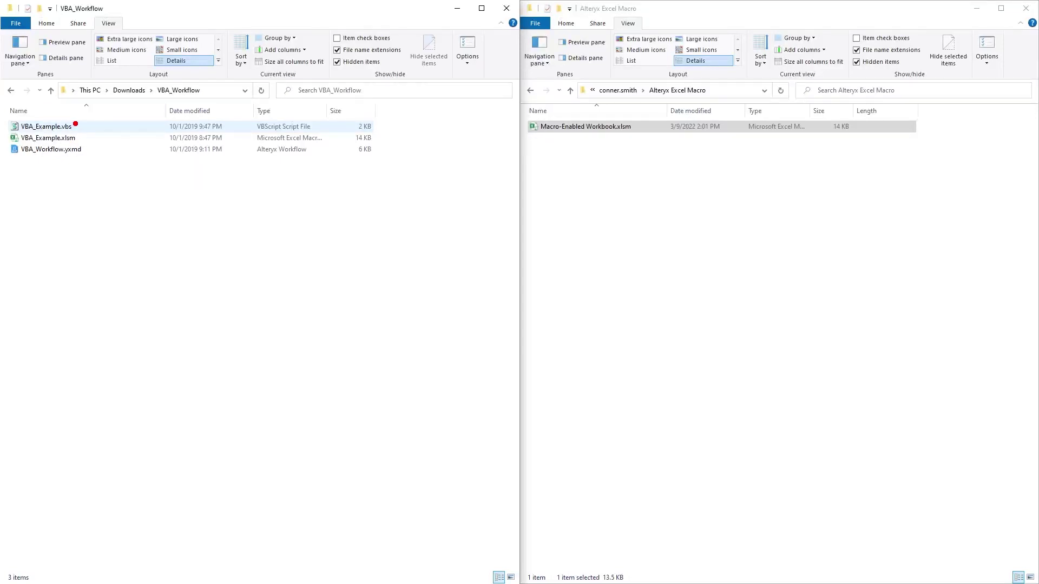
{"action": "left_click_drag", "start_coordinate": [60, 130], "coordinate": [657, 185]}
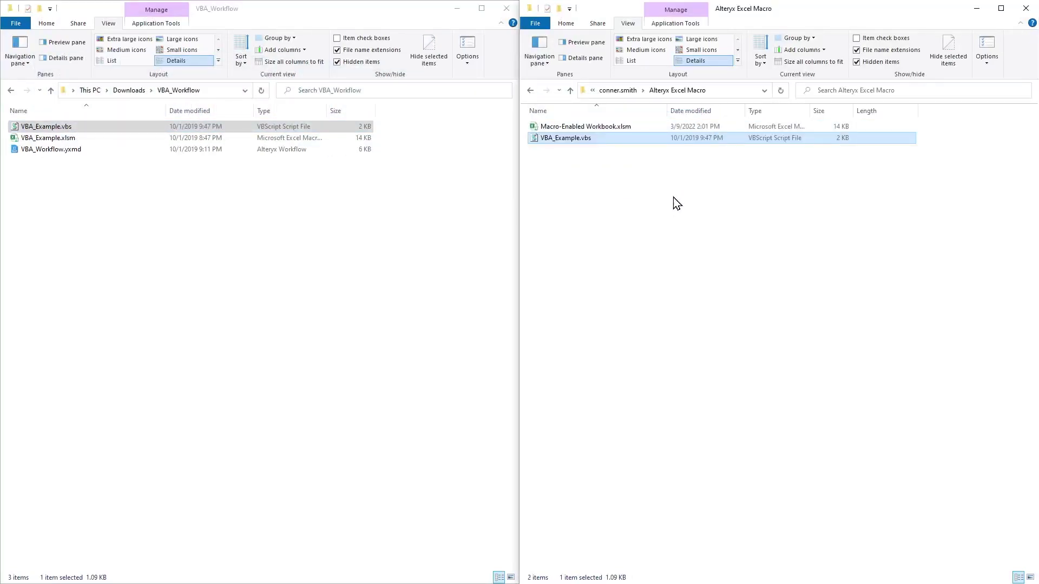
Step: Open the copied VBA_Example.vbs in Notepad and resize its window
{"action": "right_click", "coordinate": [583, 143]}
{"action": "mouse_move", "coordinate": [628, 264]}
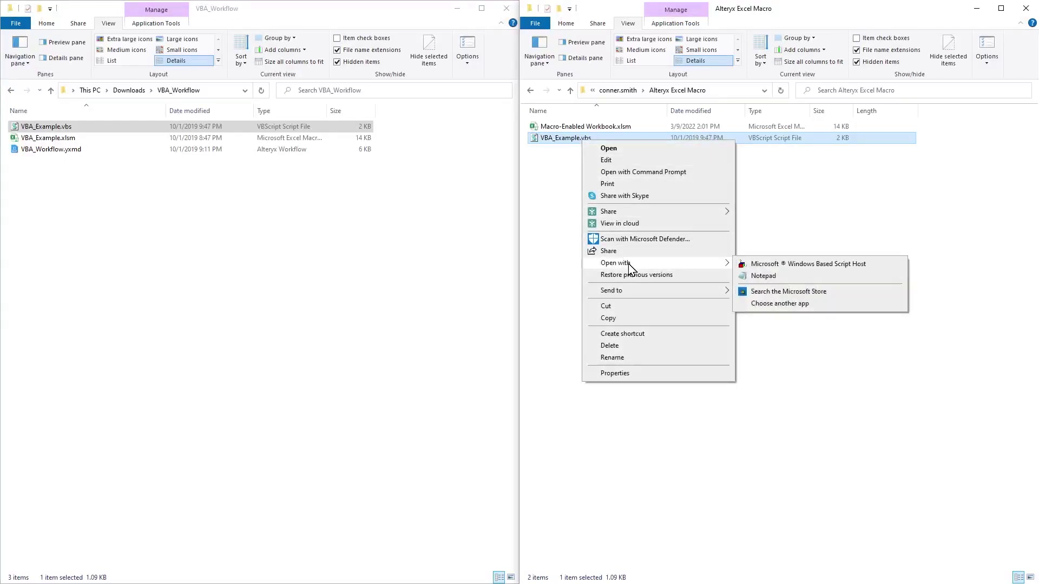
{"action": "left_click", "coordinate": [779, 280]}
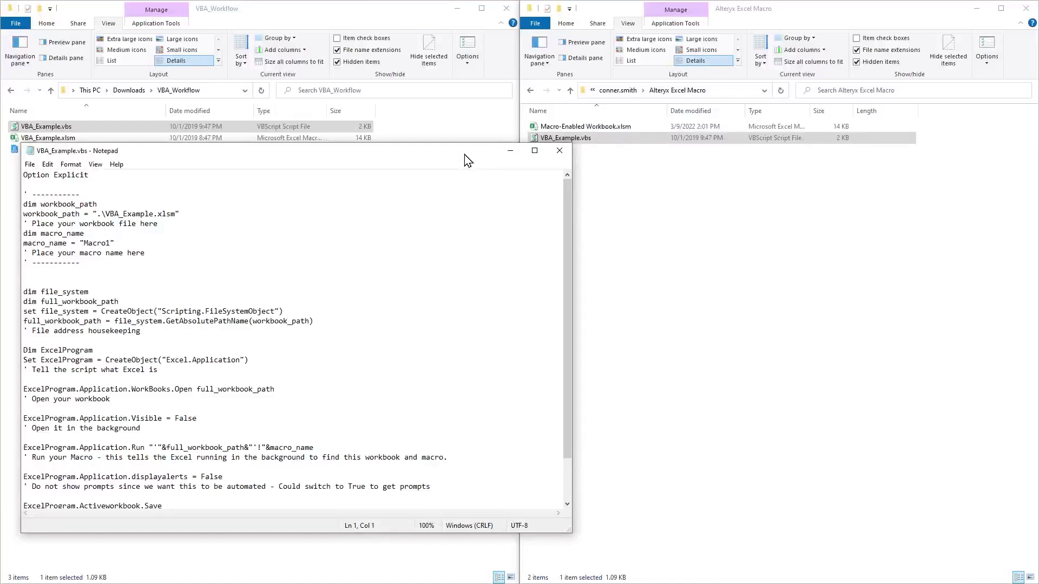
{"action": "left_click_drag", "start_coordinate": [466, 159], "coordinate": [657, 182]}
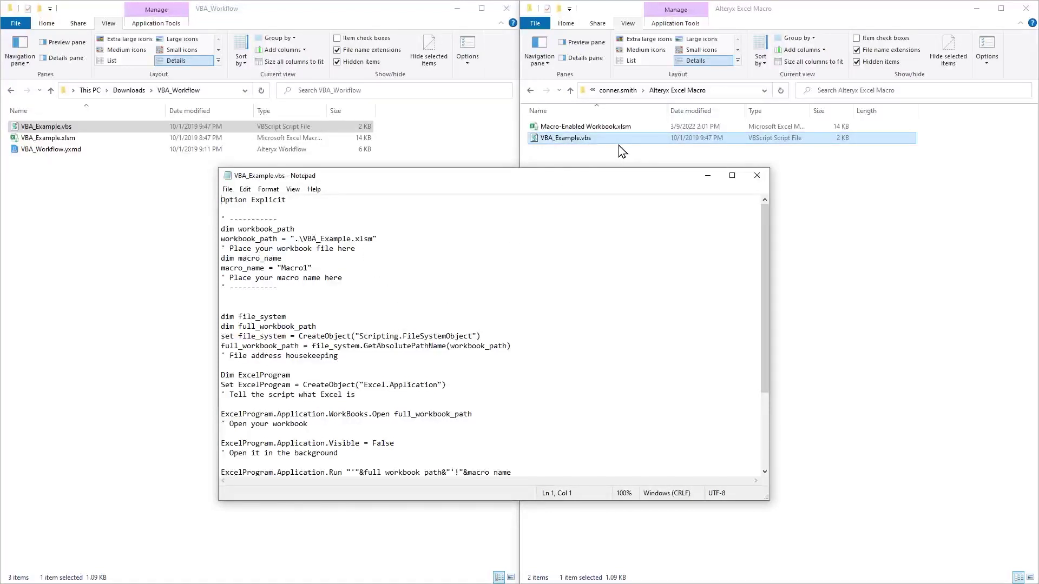
Step: Highlight the settings section, the workbook_path line and the VBA_Example.xlsm file it references
{"action": "mouse_move", "coordinate": [403, 213]}
{"action": "left_mouse_down"}
{"action": "mouse_move", "coordinate": [572, 217]}
{"action": "mouse_move", "coordinate": [580, 417]}
{"action": "mouse_move", "coordinate": [567, 456]}
{"action": "mouse_move", "coordinate": [545, 456]}
{"action": "left_mouse_up"}
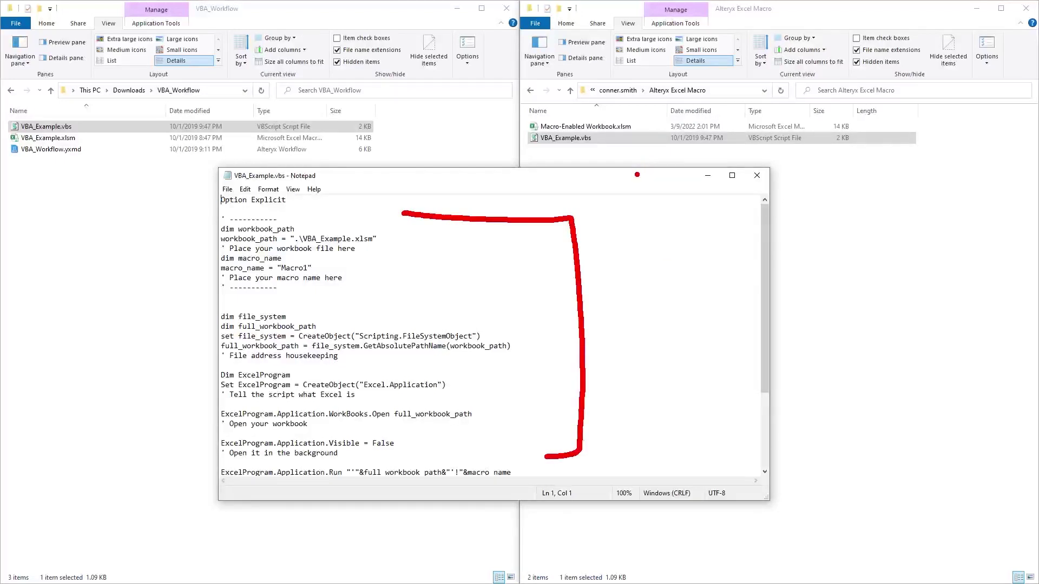
{"action": "key", "text": "Escape"}
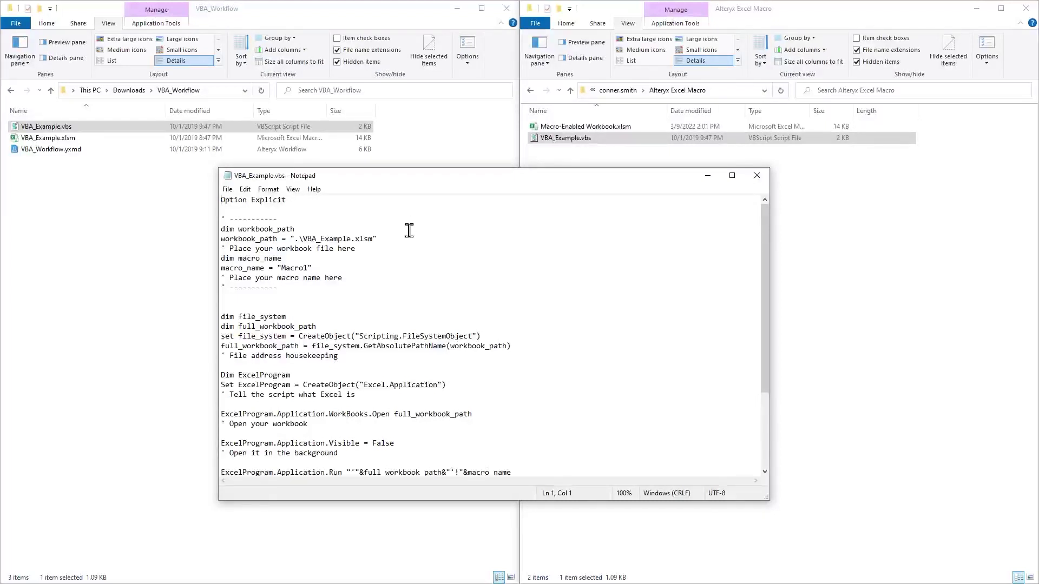
{"action": "key", "text": "ctrl+2"}
{"action": "left_click_drag", "start_coordinate": [383, 230], "coordinate": [466, 185]}
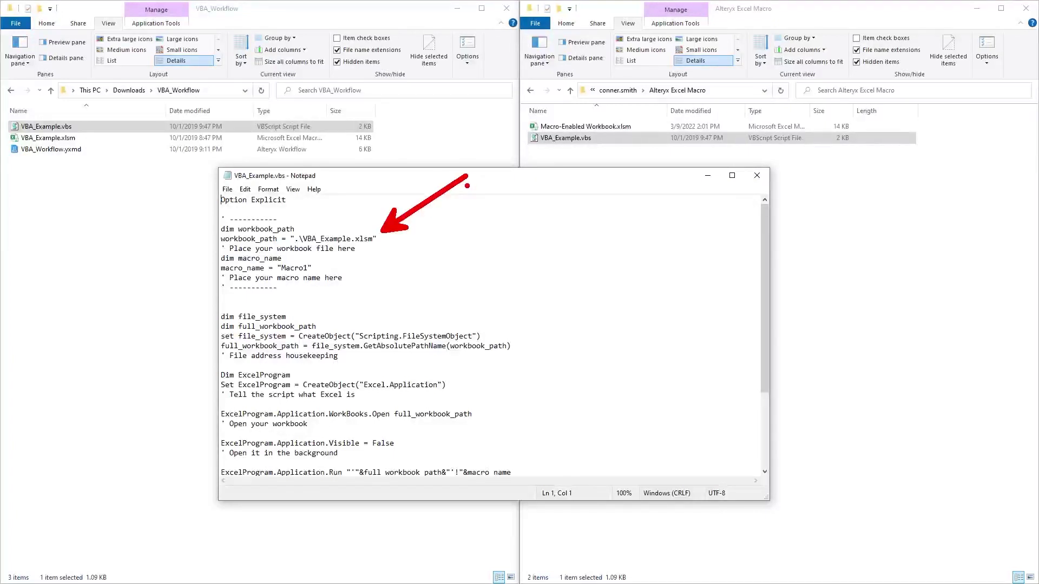
{"action": "key", "text": "Escape"}
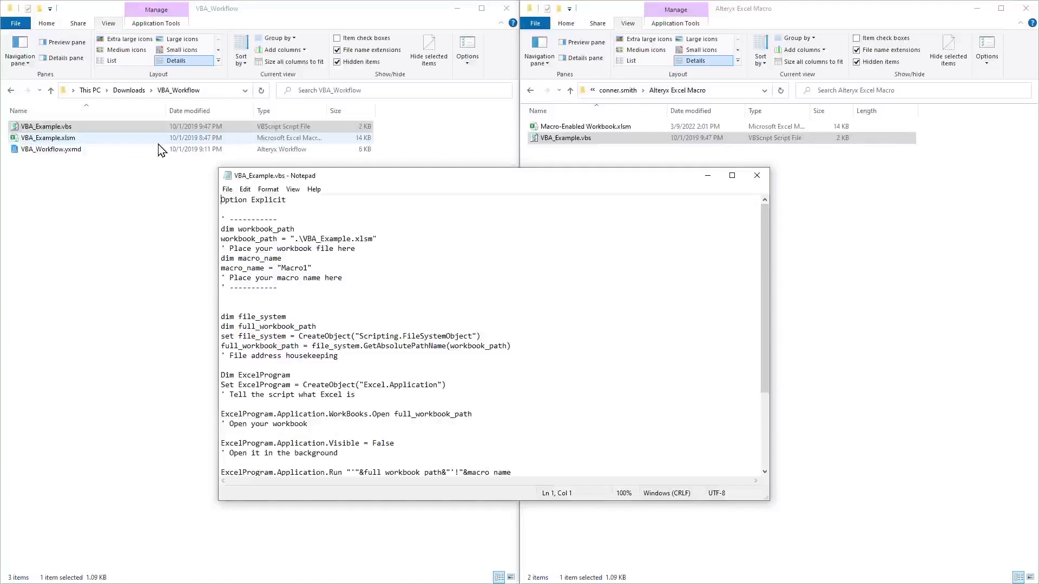
{"action": "key", "text": "ctrl+2"}
{"action": "left_click_drag", "start_coordinate": [93, 139], "coordinate": [169, 72]}
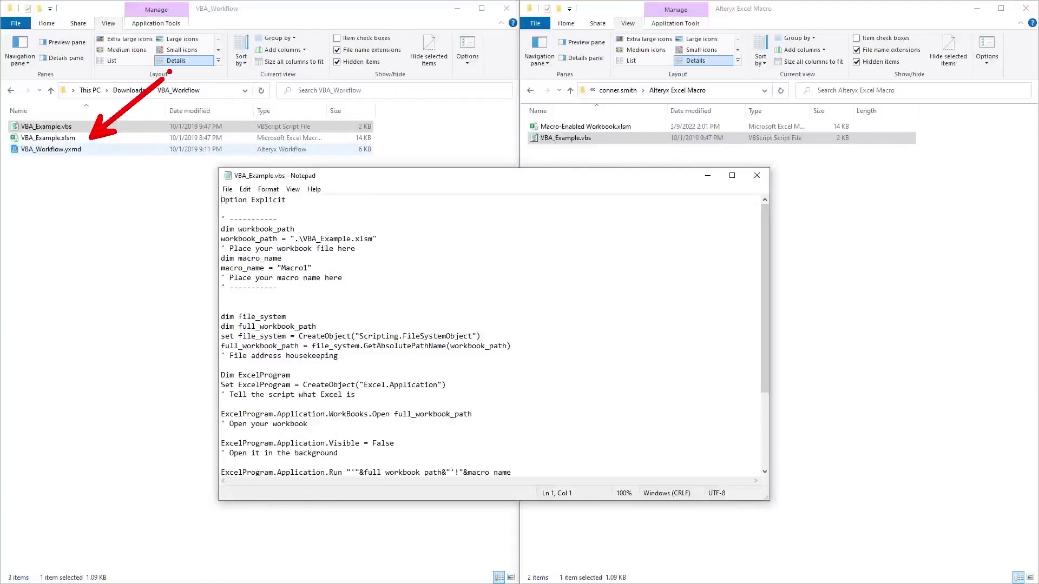
{"action": "key", "text": "Escape"}
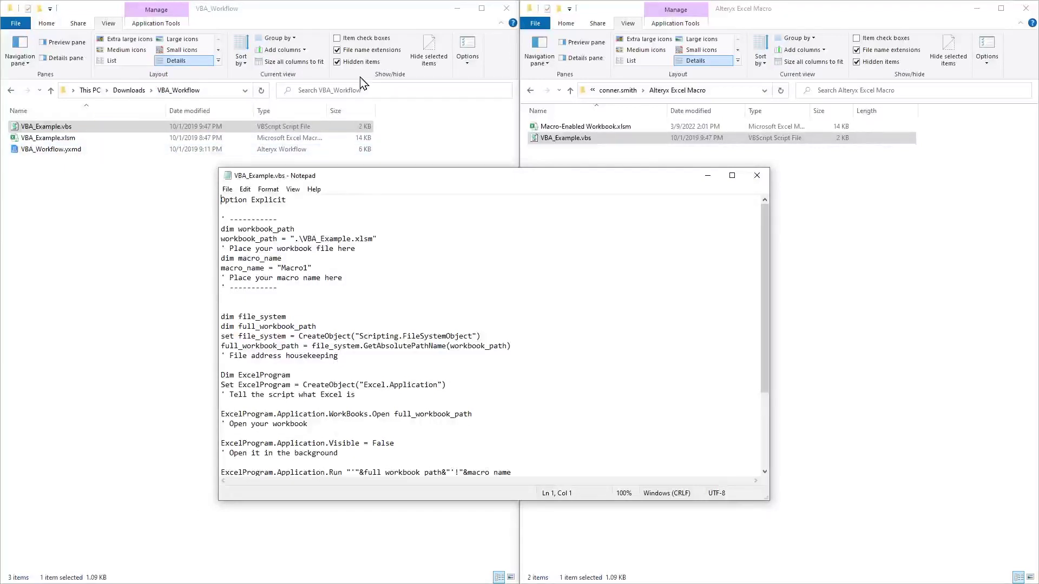
Step: Copy the workbook's name and paste it so workbook_path reads ".\Macro-Enabled Workbook.xlsm"
{"action": "right_click", "coordinate": [603, 129]}
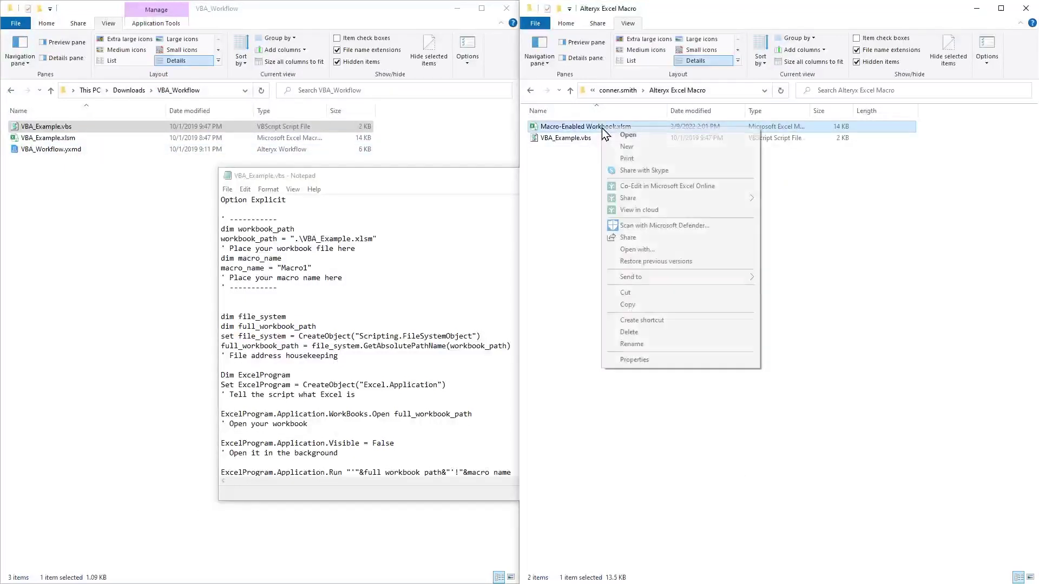
{"action": "left_click", "coordinate": [642, 343]}
{"action": "key", "text": "ctrl+c"}
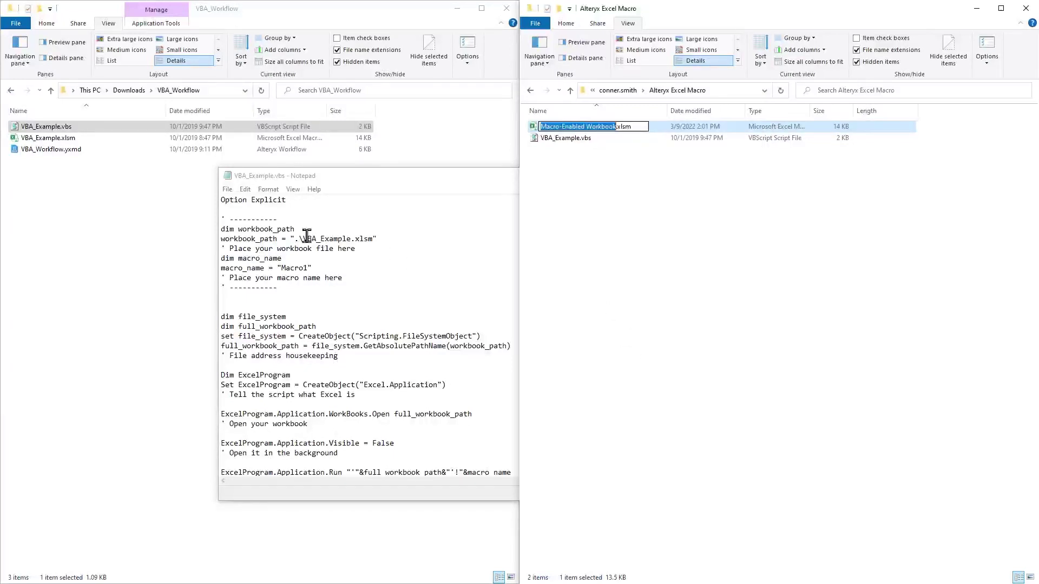
{"action": "left_click_drag", "start_coordinate": [303, 239], "coordinate": [352, 239]}
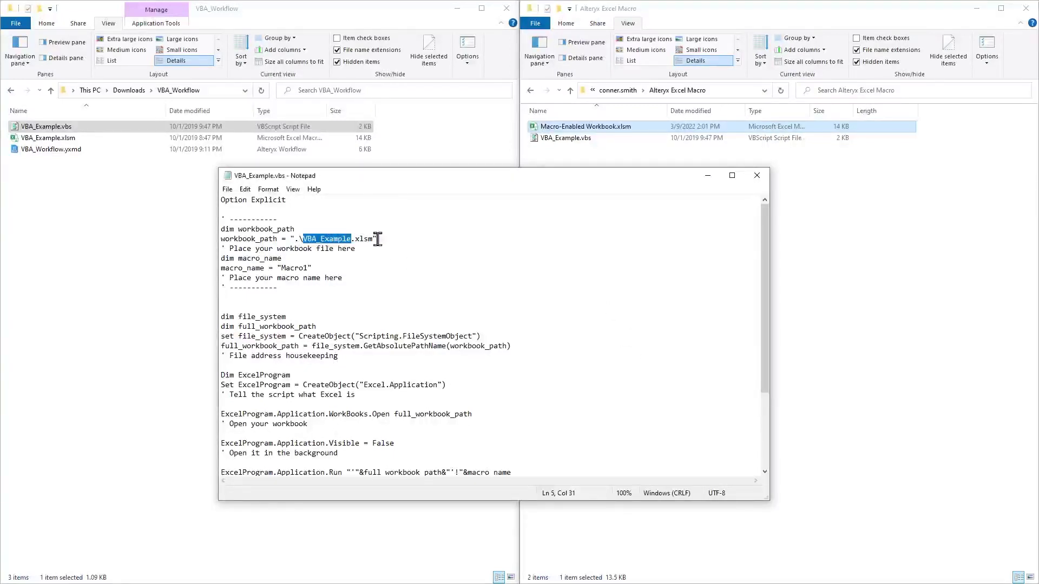
{"action": "key", "text": "ctrl+v"}
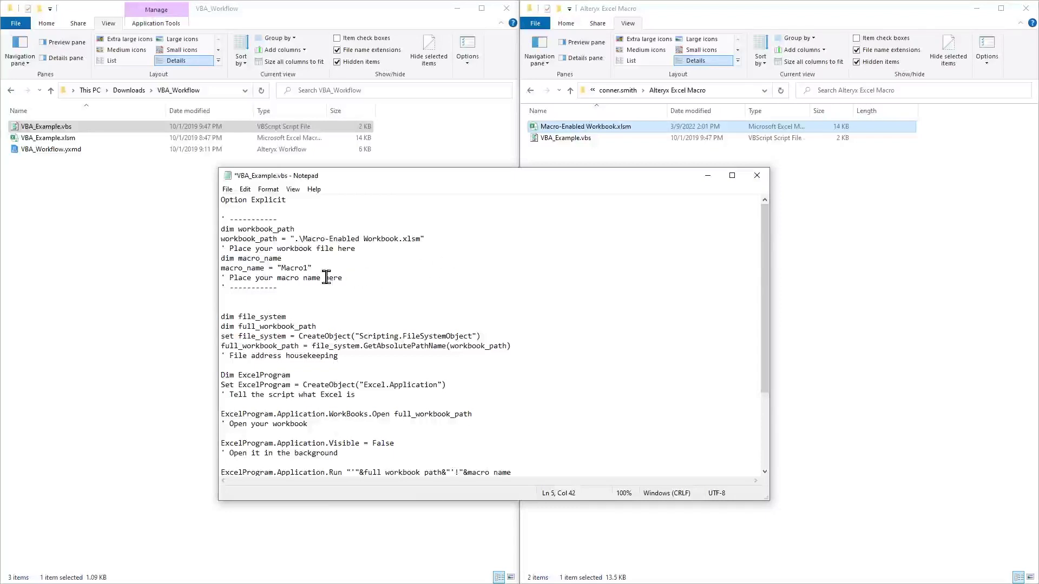
Step: Replace macro name Macro1 with HelloAlteryx, then save and close the script
{"action": "mouse_move", "coordinate": [322, 262]}
{"action": "left_mouse_down"}
{"action": "mouse_move", "coordinate": [274, 259]}
{"action": "mouse_move", "coordinate": [273, 276]}
{"action": "mouse_move", "coordinate": [320, 262]}
{"action": "left_mouse_up"}
{"action": "double_click", "coordinate": [300, 268]}
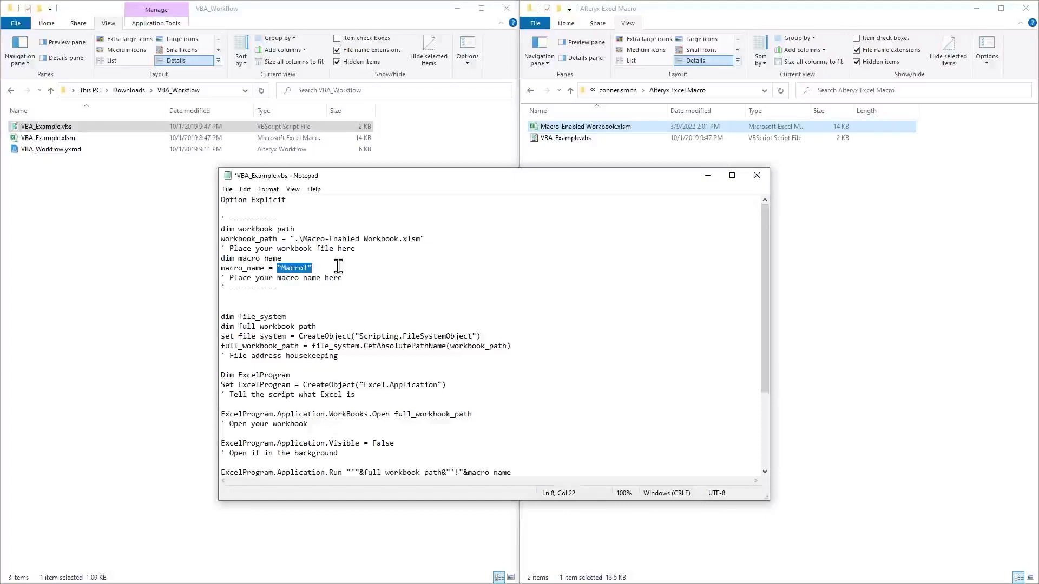
{"action": "left_click", "coordinate": [308, 268]}
{"action": "double_click", "coordinate": [281, 268]}
{"action": "type", "text": "HelloAlteryx"}
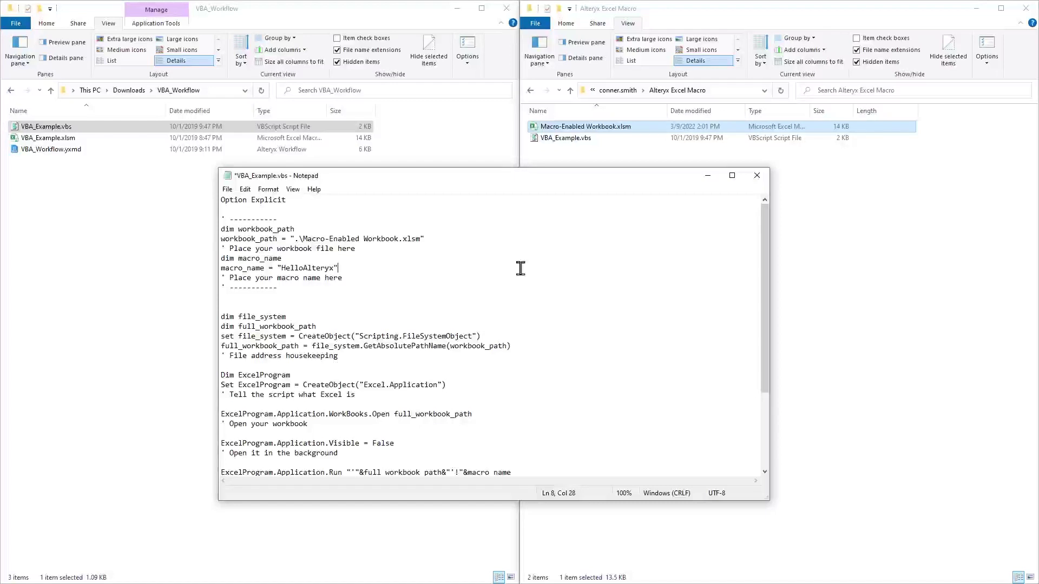
{"action": "key", "text": "ctrl+s"}
{"action": "left_click", "coordinate": [756, 175]}
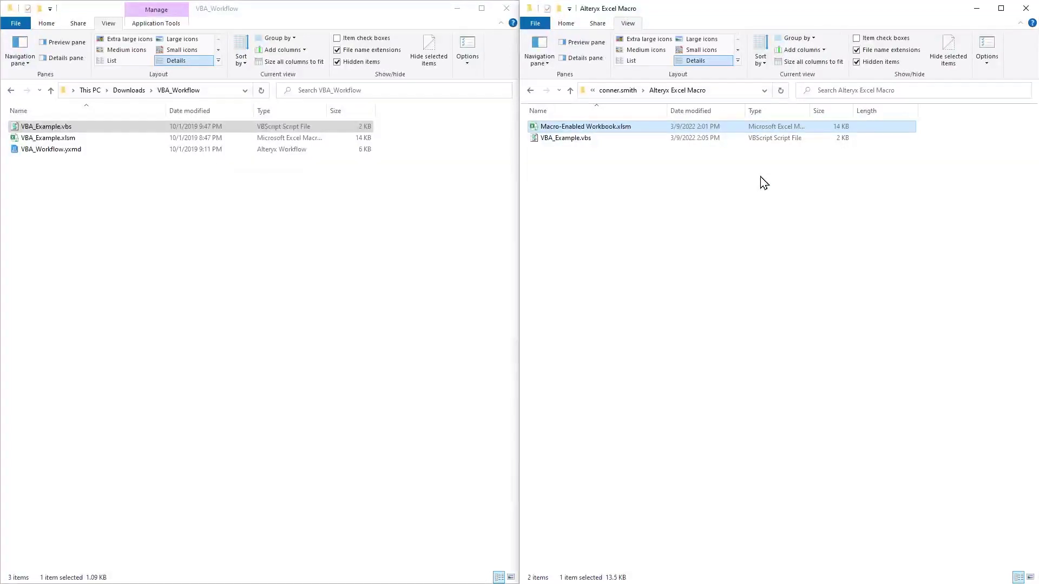
Step: Open Macro-Enabled Workbook.xlsm from File Explorer to see the Success! timestamp in A1
{"action": "left_click", "coordinate": [580, 140]}
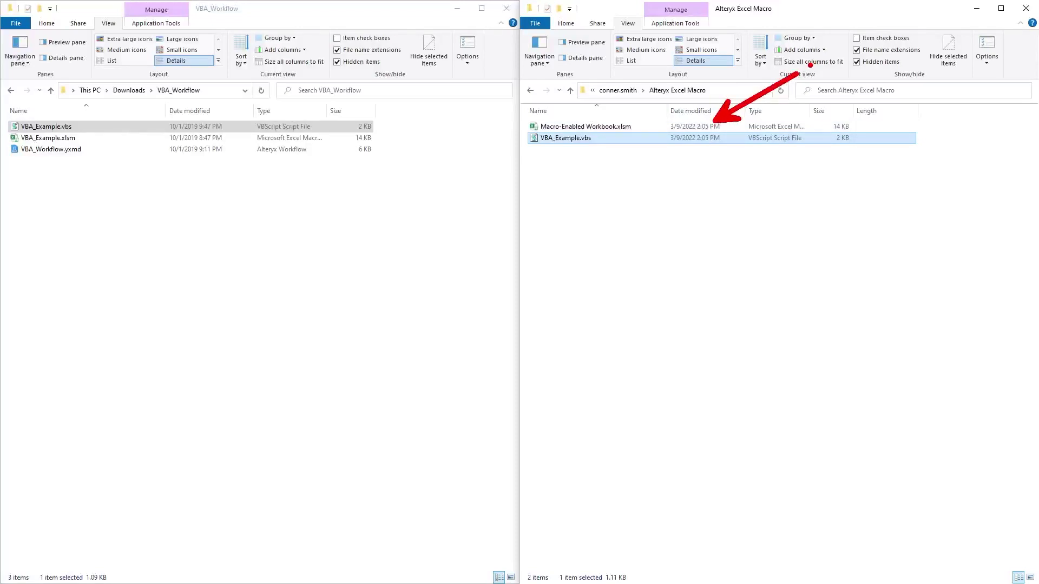
{"action": "right_click", "coordinate": [621, 128]}
{"action": "left_click", "coordinate": [648, 137]}
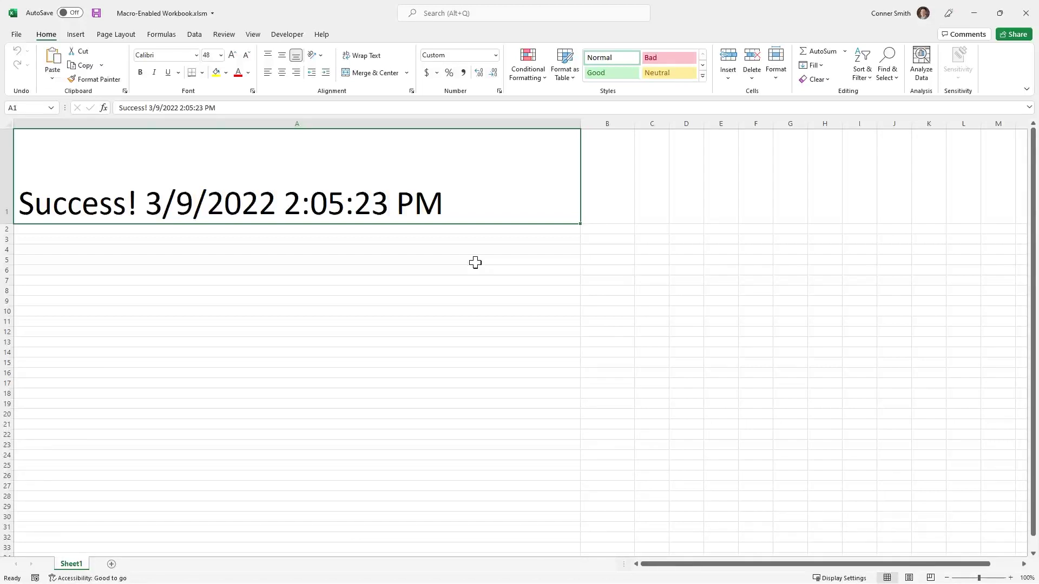
Step: Clear cell A1, then close Excel saving the workbook
{"action": "key", "text": "Delete"}
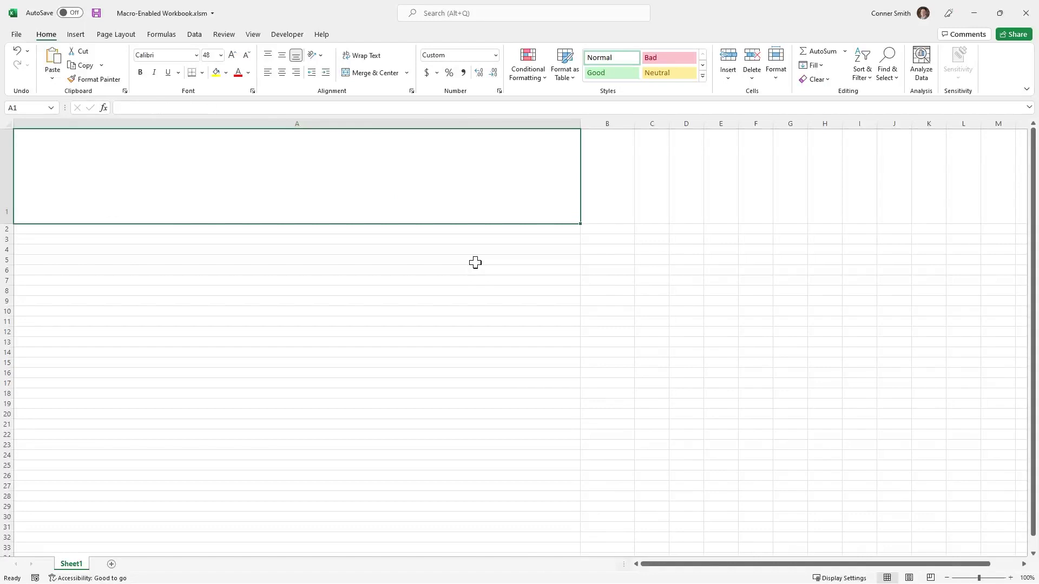
{"action": "left_click", "coordinate": [1024, 23]}
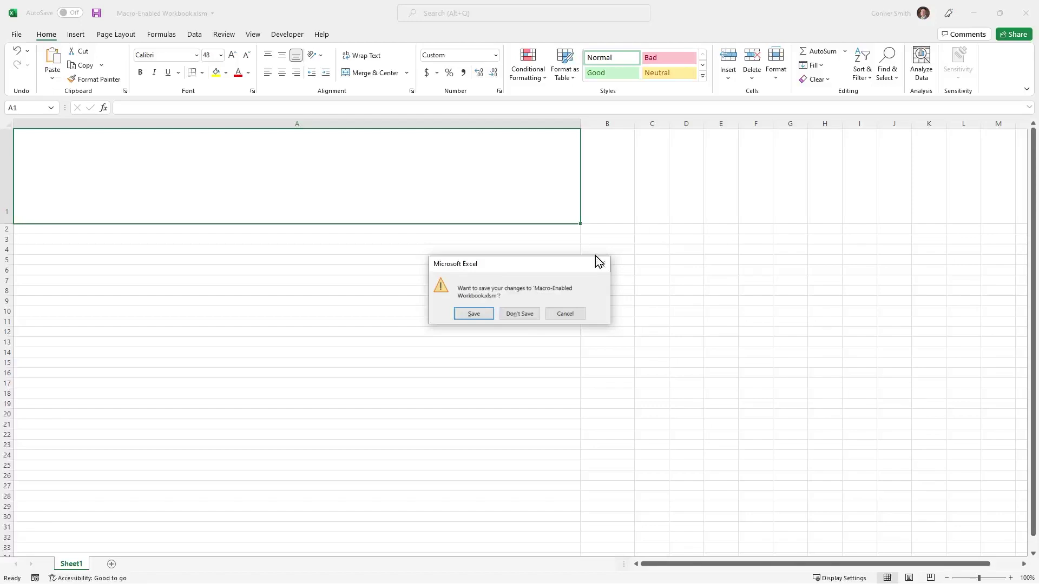
{"action": "left_click", "coordinate": [487, 314]}
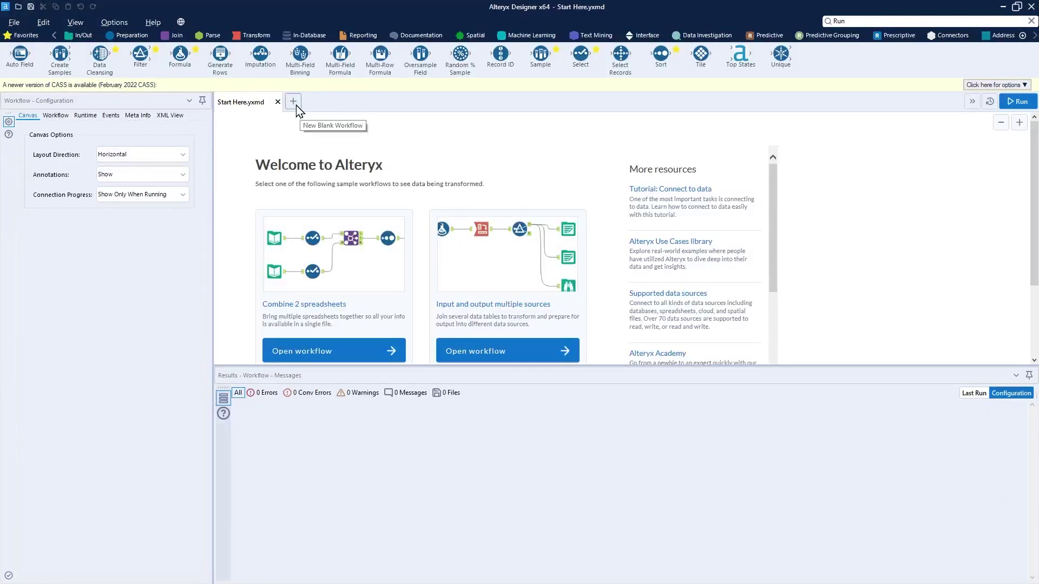
Step: Create a new Alteryx workflow and place a Run Command tool on the canvas
{"action": "left_click", "coordinate": [296, 105]}
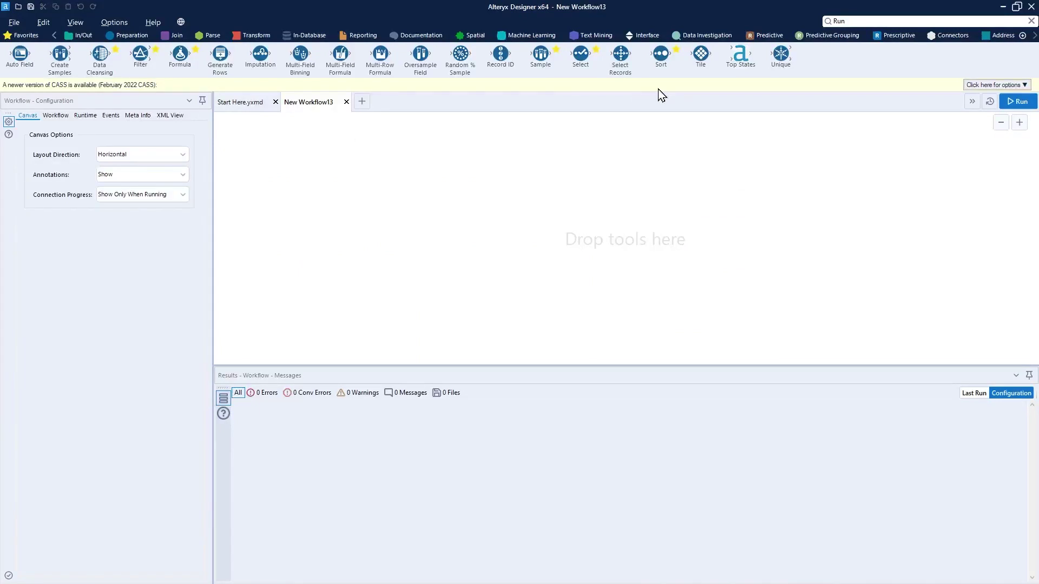
{"action": "left_click", "coordinate": [891, 20]}
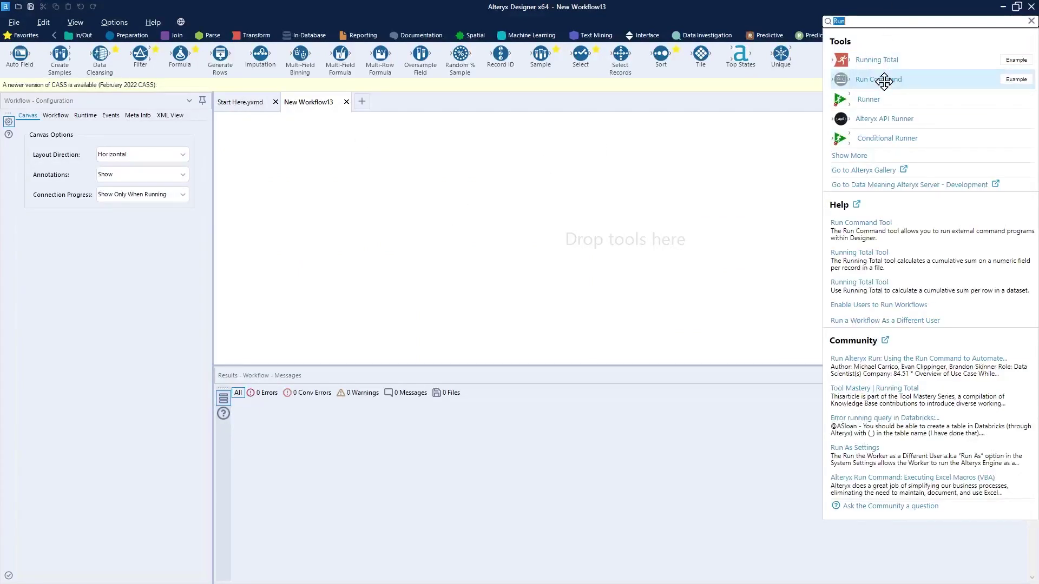
{"action": "left_click_drag", "start_coordinate": [884, 80], "coordinate": [416, 211]}
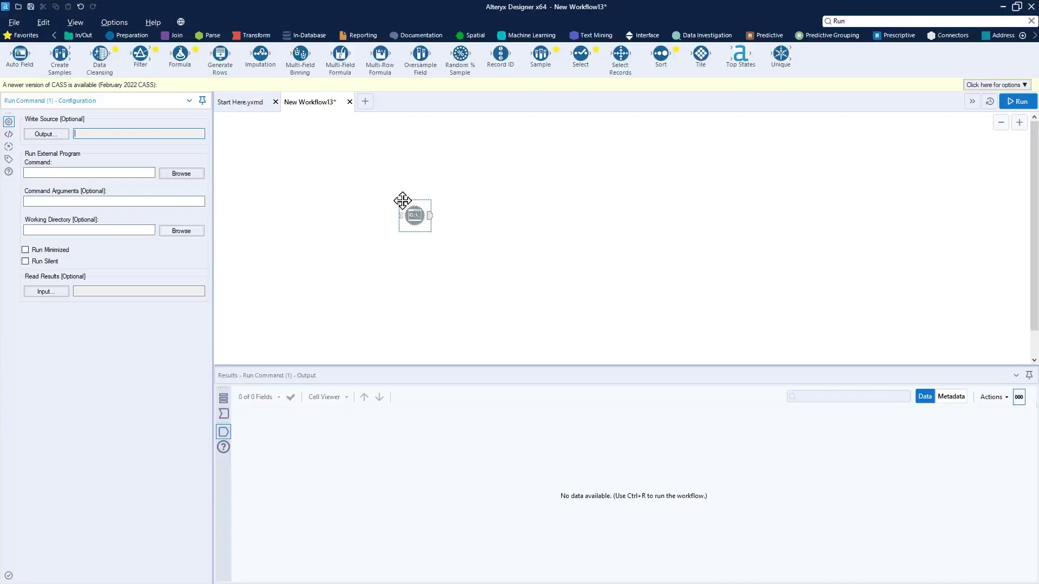
Step: Enter cscript as the Run Command tool's Command
{"action": "left_click", "coordinate": [139, 172]}
{"action": "type", "text": "cscript"}
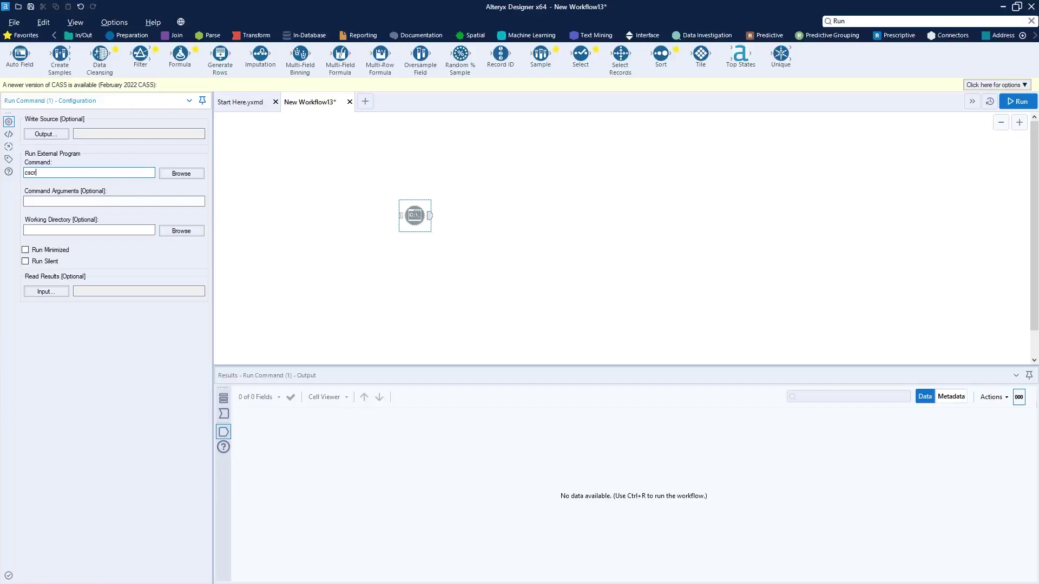
{"action": "left_click", "coordinate": [112, 200]}
Step: Copy the VBA_Example.vbs name into Command Arguments, then clear the mistaken entry
{"action": "key", "text": "alt+Tab"}
{"action": "key", "text": "alt+Tab"}
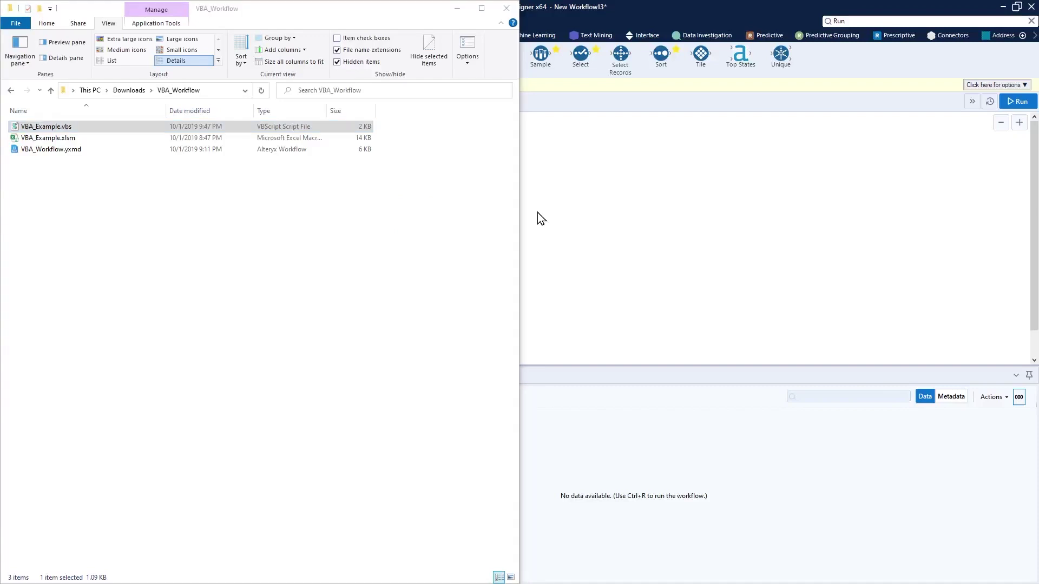
{"action": "right_click", "coordinate": [572, 138]}
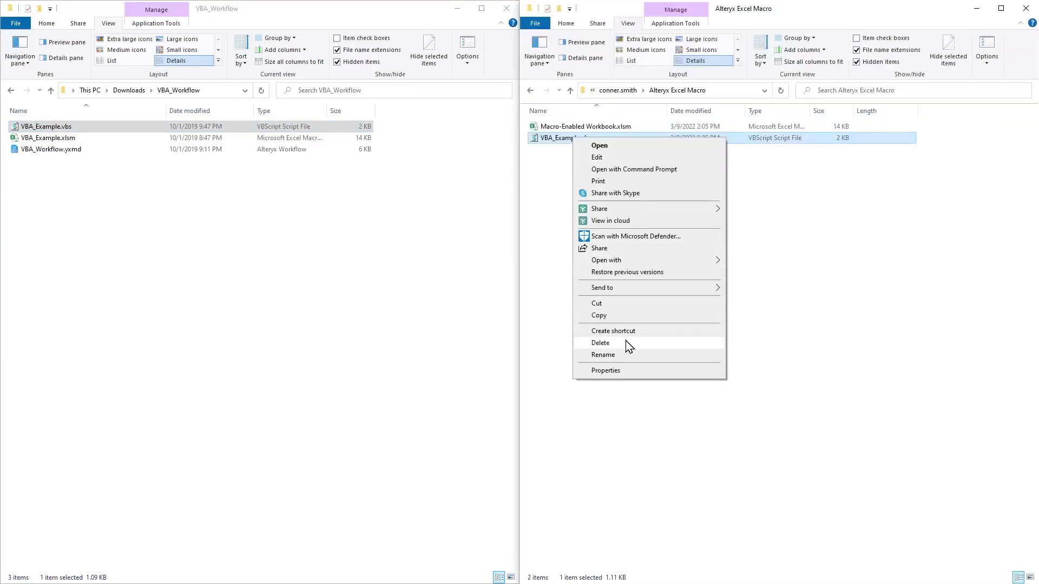
{"action": "left_click", "coordinate": [622, 356]}
{"action": "left_click", "coordinate": [457, 8]}
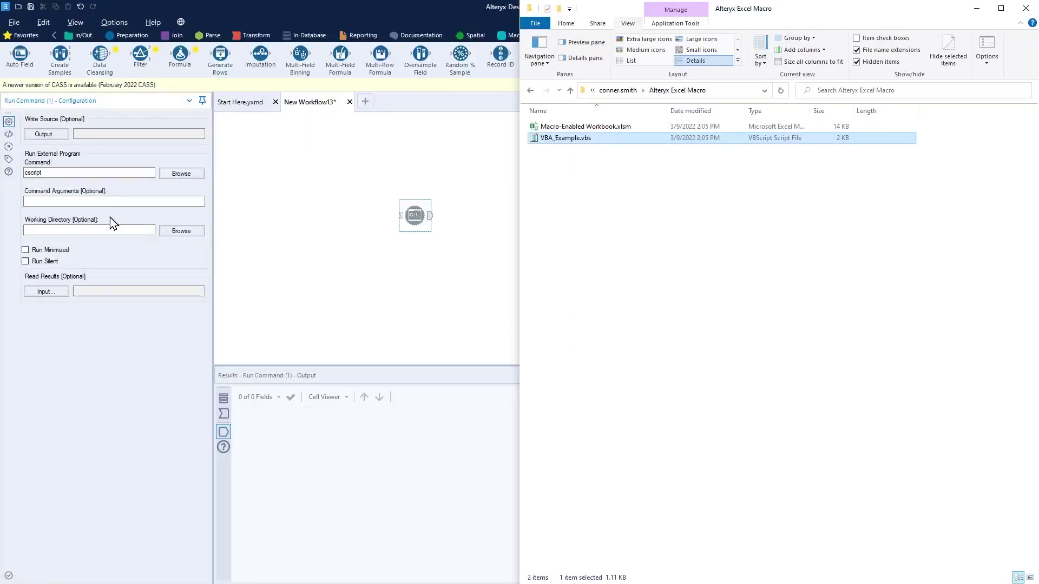
{"action": "left_click", "coordinate": [101, 201]}
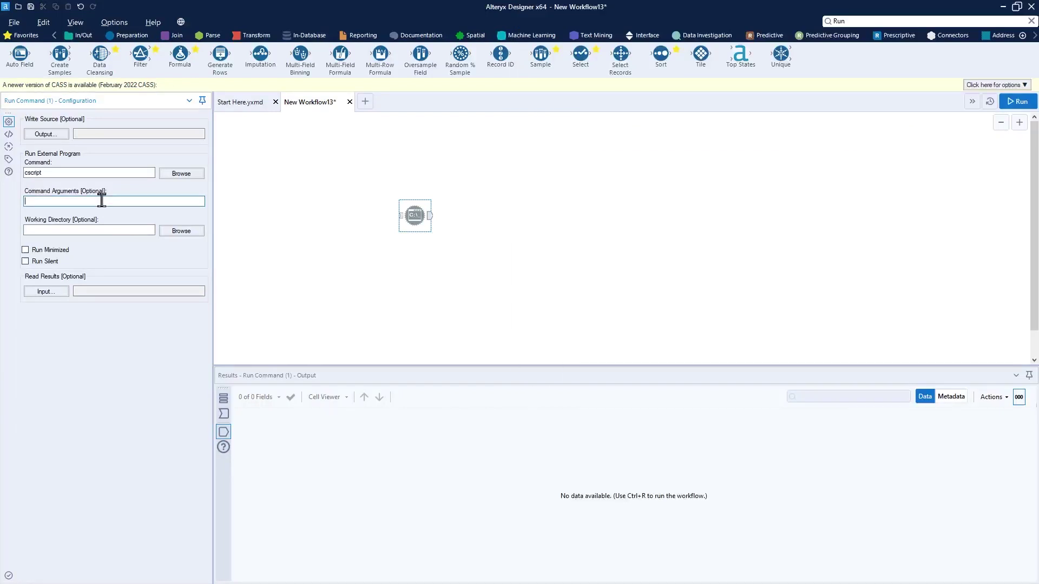
{"action": "type", "text": "\""}
{"action": "type", "text": "Macro-Enabled Workbook"}
{"action": "key", "text": "ctrl+a"}
{"action": "key", "text": "BackSpace"}
Step: Copy the script name again and enter "VBA_Example.vbs" as the Command Arguments
{"action": "key", "text": "alt+Tab"}
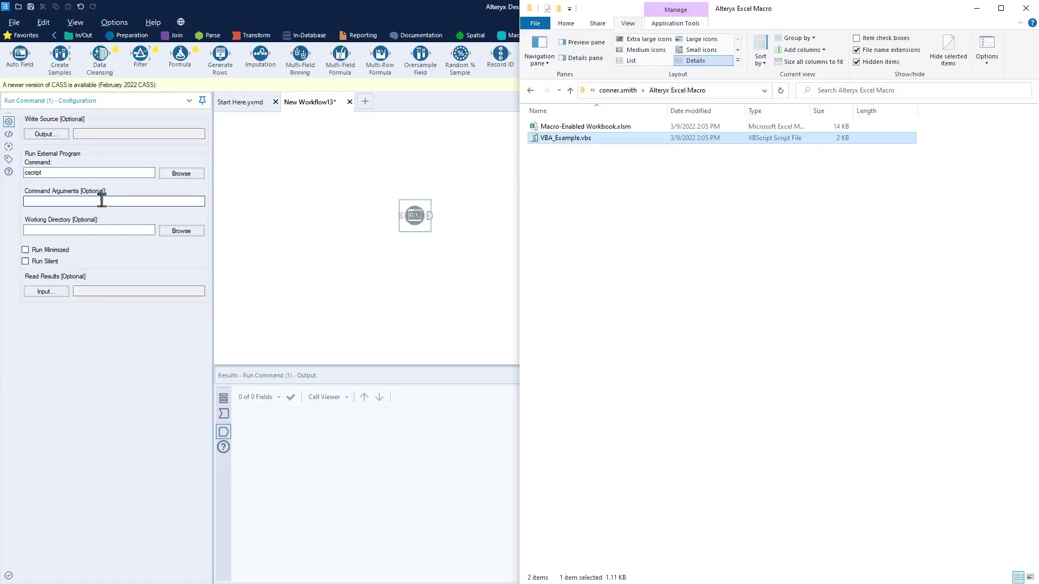
{"action": "right_click", "coordinate": [566, 137]}
{"action": "left_click", "coordinate": [605, 355]}
{"action": "key", "text": "ctrl+c"}
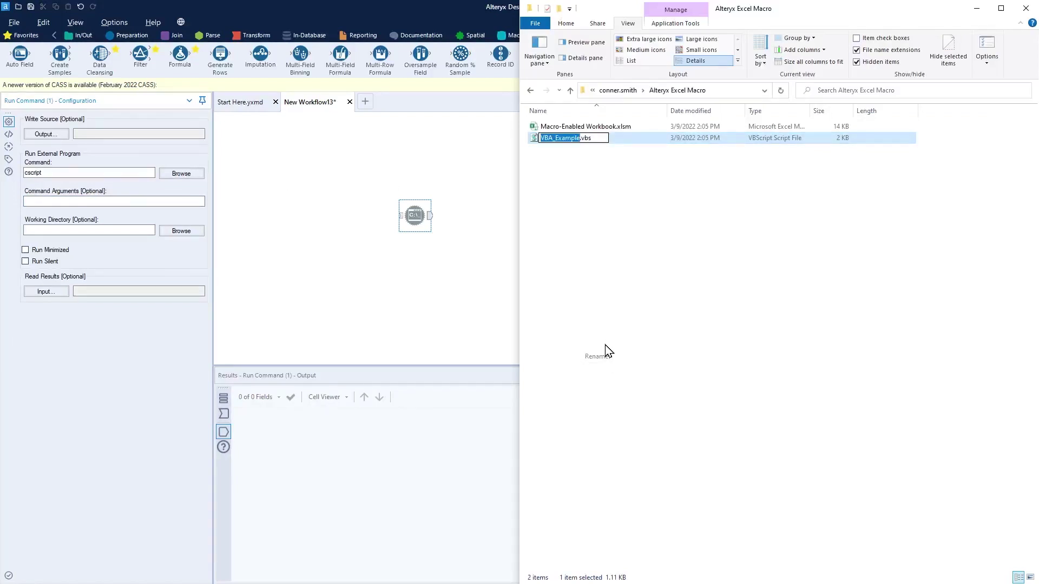
{"action": "left_click", "coordinate": [136, 200]}
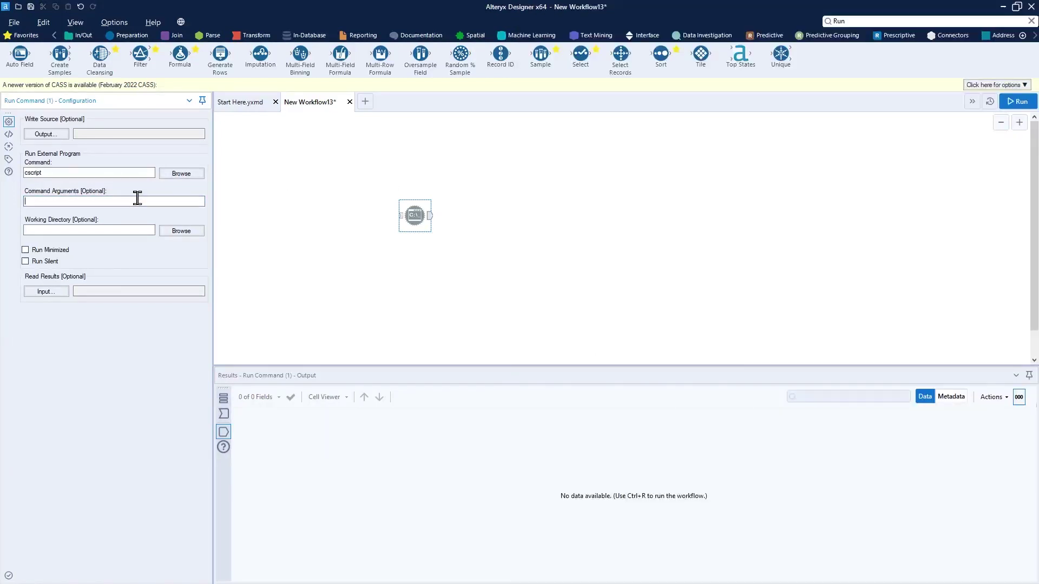
{"action": "type", "text": "\""}
{"action": "key", "text": "ctrl+v"}
{"action": "mouse_move", "coordinate": [146, 160]}
{"action": "left_mouse_down"}
{"action": "mouse_move", "coordinate": [233, 158]}
{"action": "mouse_move", "coordinate": [213, 199]}
{"action": "mouse_move", "coordinate": [190, 213]}
{"action": "left_mouse_up"}
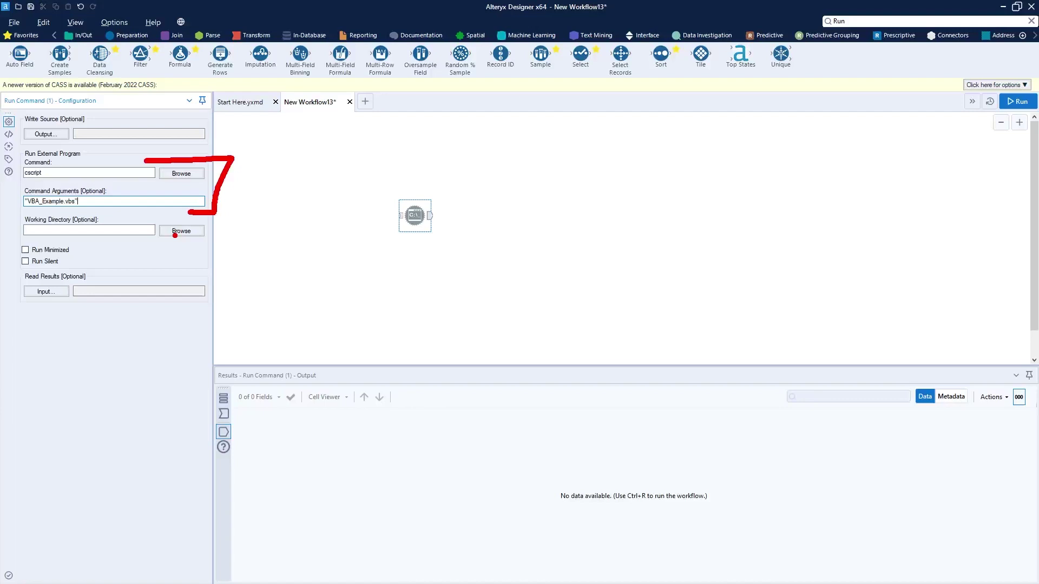
{"action": "key", "text": "Escape"}
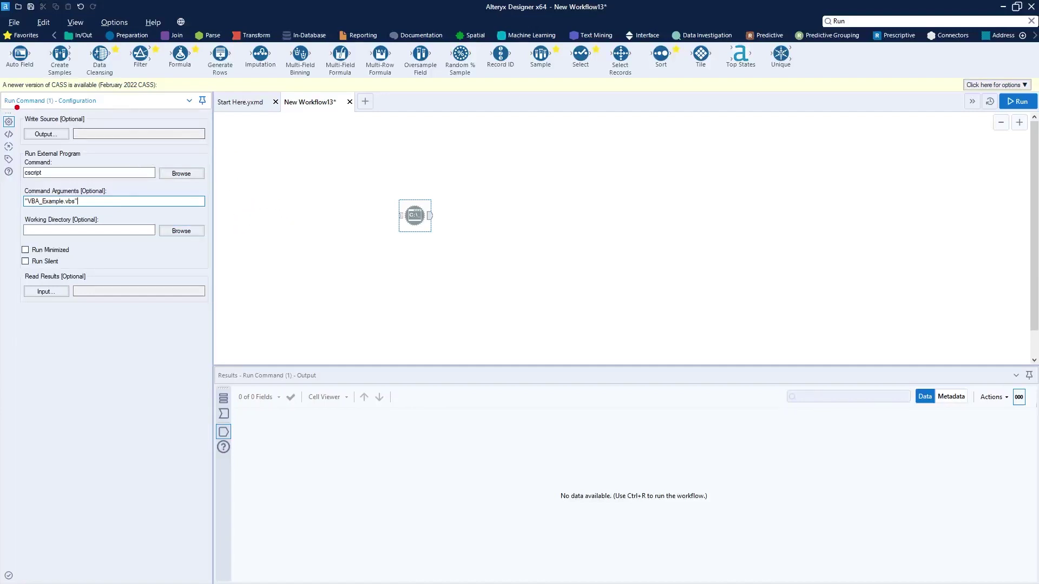
{"action": "mouse_move", "coordinate": [16, 106]}
{"action": "left_mouse_down"}
{"action": "mouse_move", "coordinate": [189, 154]}
{"action": "mouse_move", "coordinate": [215, 148]}
{"action": "left_mouse_up"}
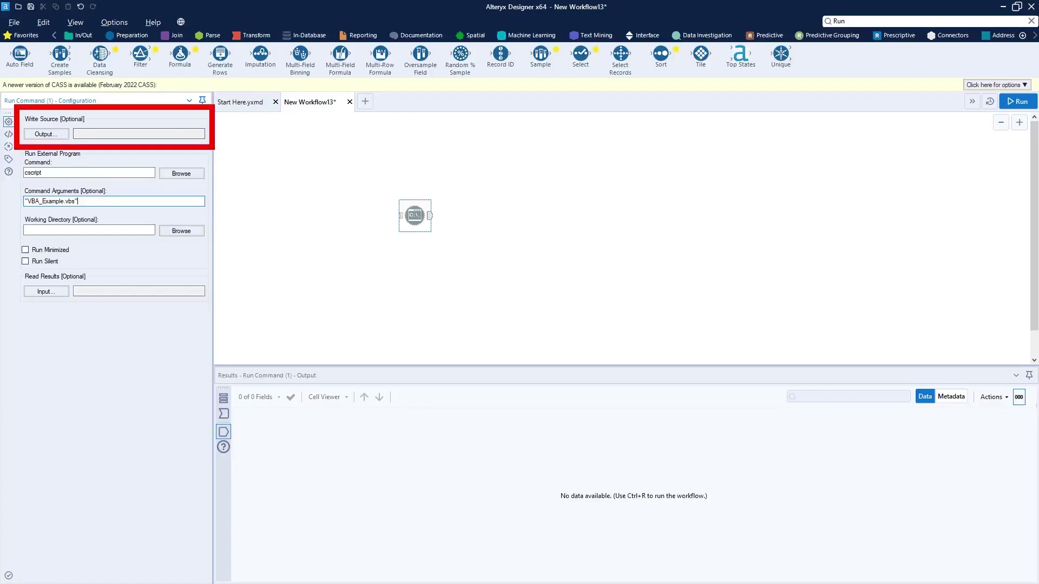
{"action": "left_click_drag", "start_coordinate": [18, 269], "coordinate": [220, 308]}
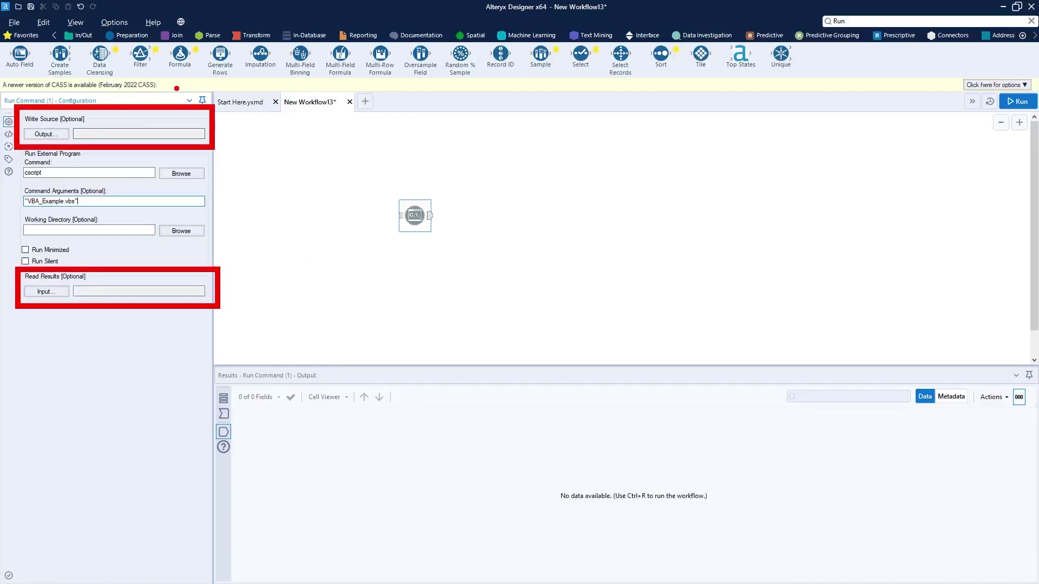
{"action": "mouse_move", "coordinate": [397, 214]}
{"action": "left_mouse_down"}
{"action": "mouse_move", "coordinate": [312, 214]}
{"action": "mouse_move", "coordinate": [298, 176]}
{"action": "left_mouse_up"}
{"action": "left_click_drag", "start_coordinate": [320, 215], "coordinate": [339, 228]}
{"action": "left_click_drag", "start_coordinate": [339, 195], "coordinate": [276, 243]}
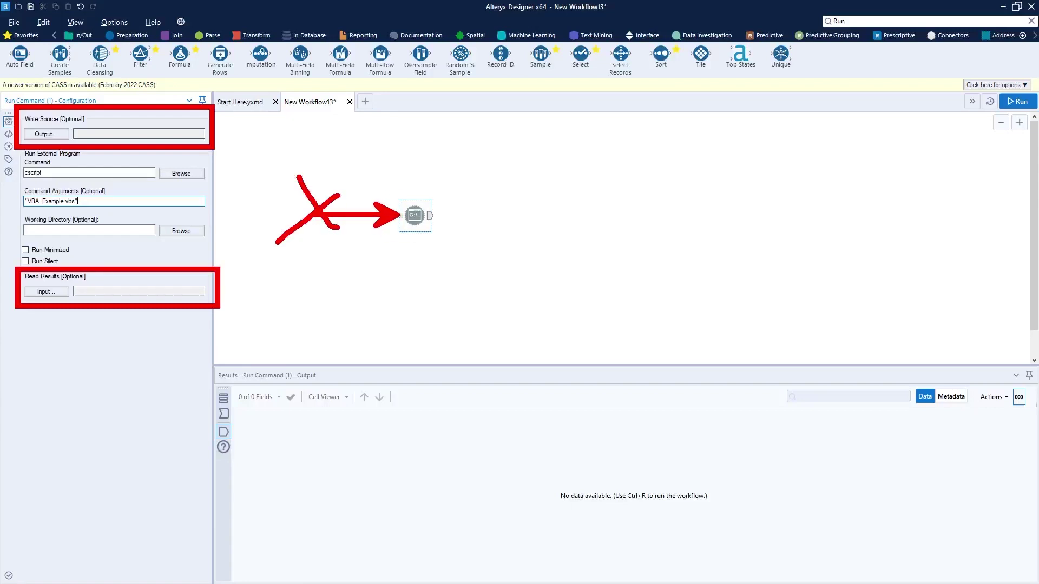
{"action": "mouse_move", "coordinate": [51, 92]}
{"action": "left_mouse_down"}
{"action": "mouse_move", "coordinate": [54, 106]}
{"action": "mouse_move", "coordinate": [124, 133]}
{"action": "left_mouse_up"}
{"action": "left_click_drag", "start_coordinate": [192, 110], "coordinate": [10, 138]}
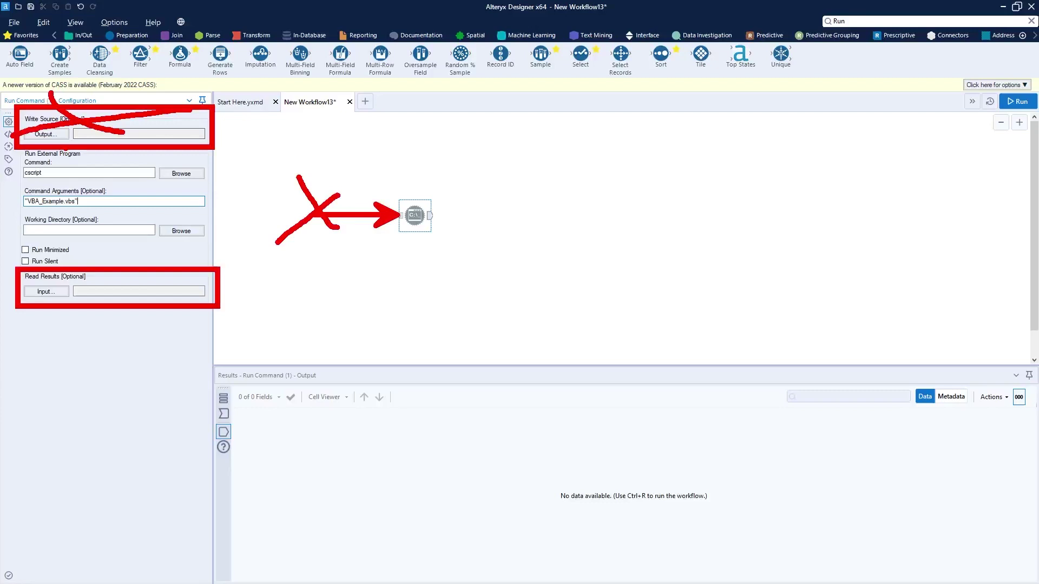
{"action": "key", "text": "e"}
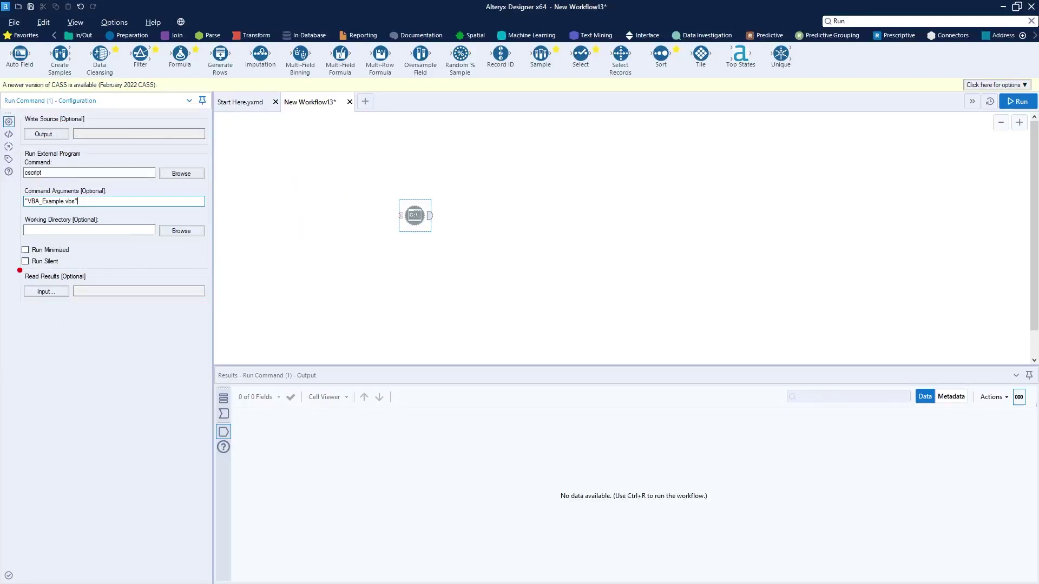
{"action": "mouse_move", "coordinate": [11, 264]}
{"action": "left_mouse_down"}
{"action": "mouse_move", "coordinate": [203, 297]}
{"action": "mouse_move", "coordinate": [217, 312]}
{"action": "left_mouse_up"}
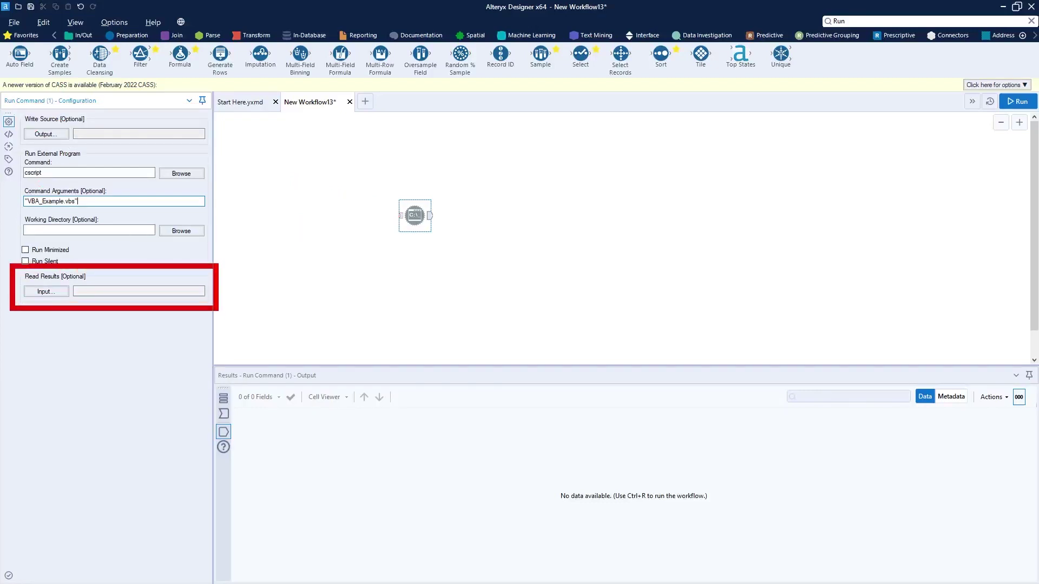
{"action": "key", "text": "Escape"}
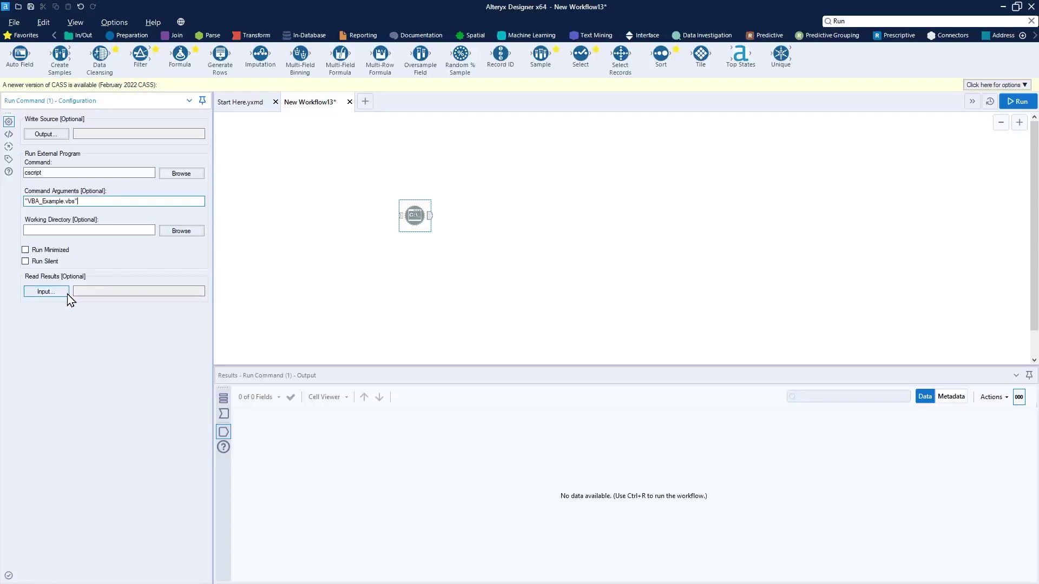
{"action": "key", "text": "ctrl+2"}
{"action": "mouse_move", "coordinate": [71, 159]}
{"action": "left_mouse_down"}
{"action": "mouse_move", "coordinate": [118, 161]}
{"action": "mouse_move", "coordinate": [97, 219]}
{"action": "left_mouse_up"}
{"action": "key", "text": "Escape"}
Step: Enter VBA_Example.vbs as the Run Command tool's Read Results input file
{"action": "left_click", "coordinate": [64, 292]}
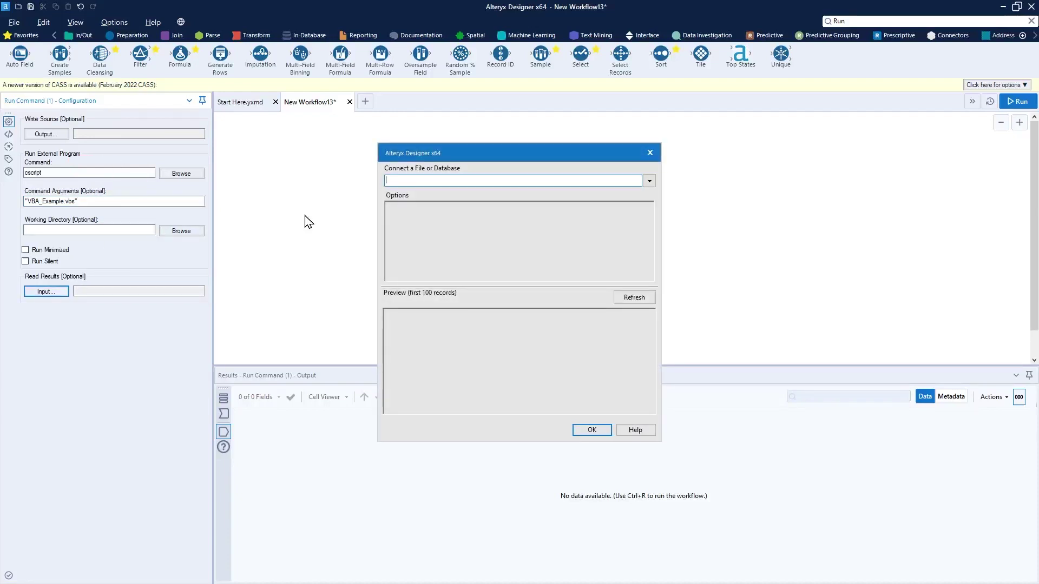
{"action": "key", "text": "ctrl+2"}
{"action": "left_click_drag", "start_coordinate": [81, 214], "coordinate": [114, 260]}
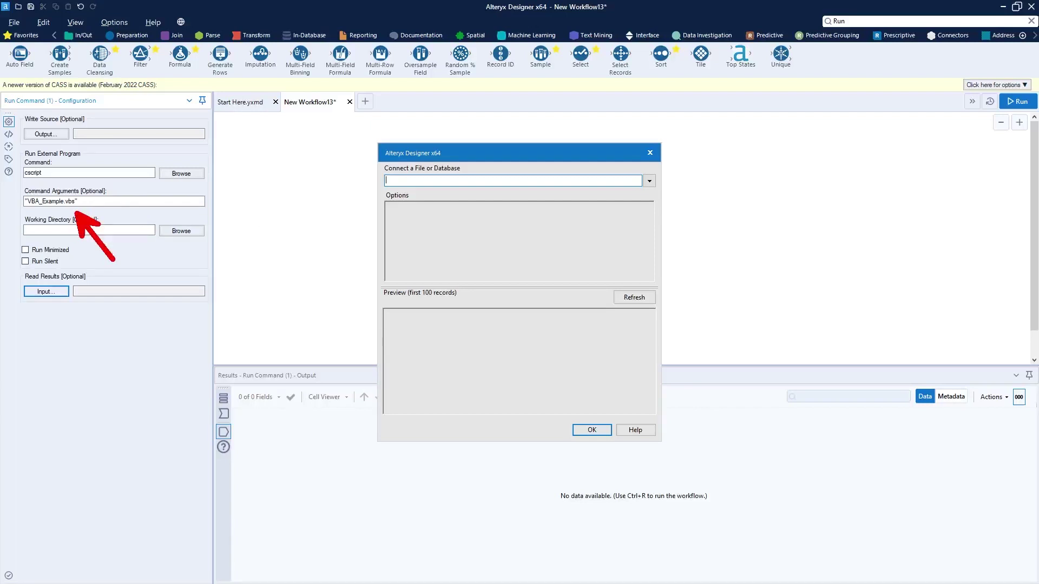
{"action": "key", "text": "Escape"}
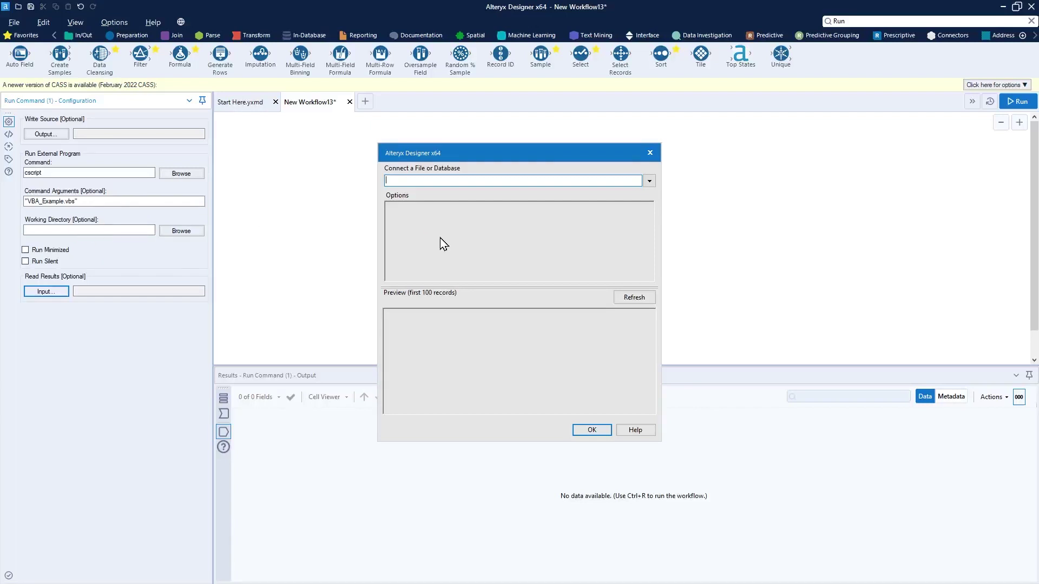
{"action": "left_click", "coordinate": [459, 179]}
{"action": "key", "text": "ctrl+v"}
{"action": "type", "text": ".vbs"}
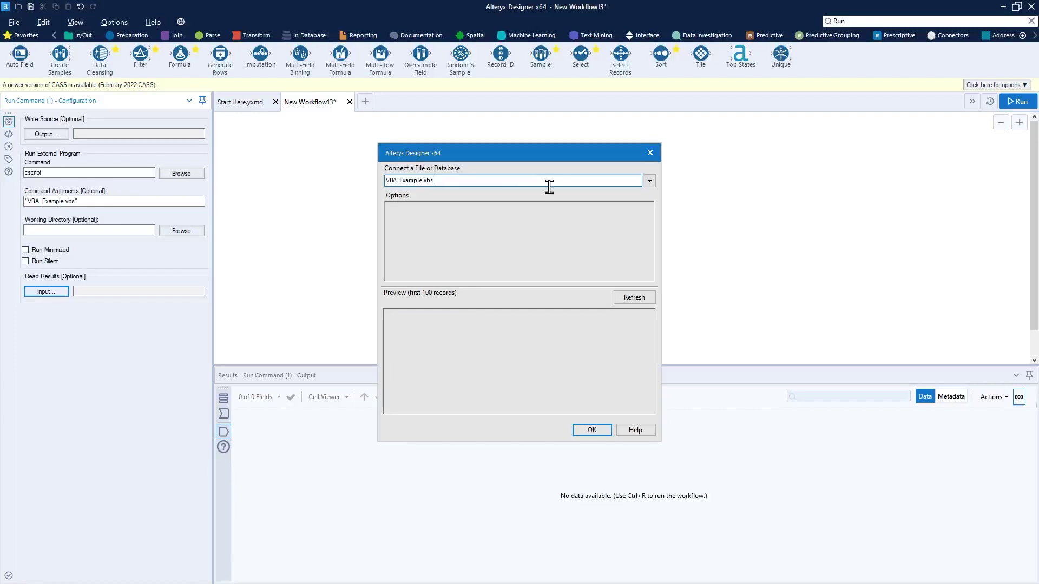
Step: Refresh the preview, read the file as a delimited text file, and confirm both dialogs
{"action": "left_click", "coordinate": [638, 300]}
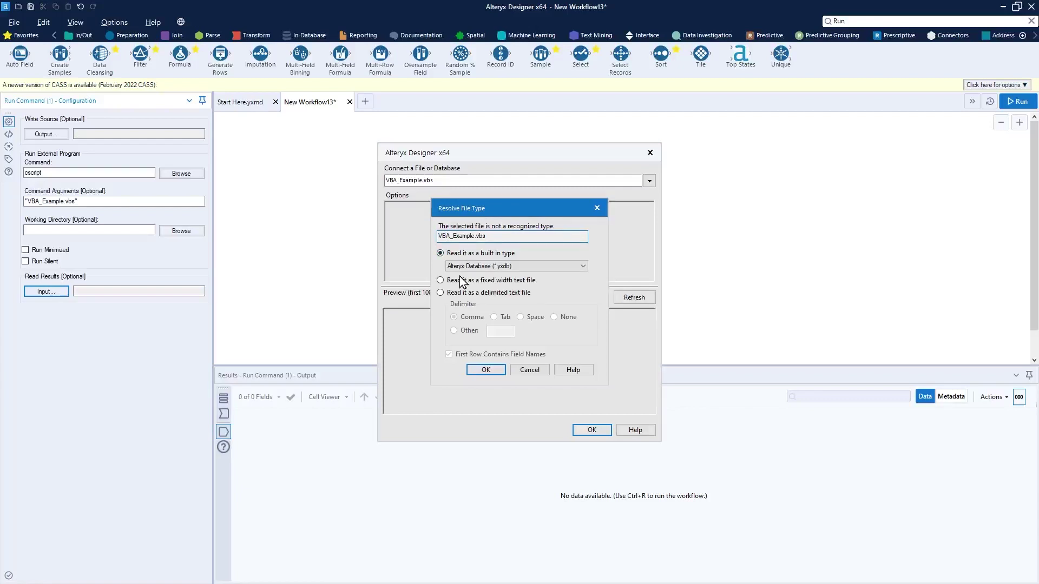
{"action": "left_click", "coordinate": [441, 292]}
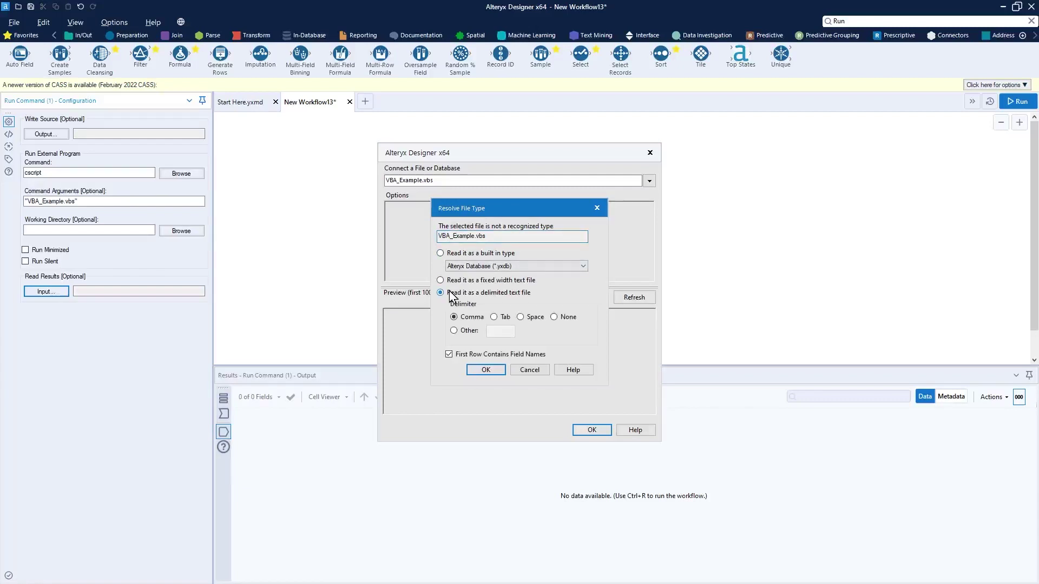
{"action": "left_click", "coordinate": [486, 370]}
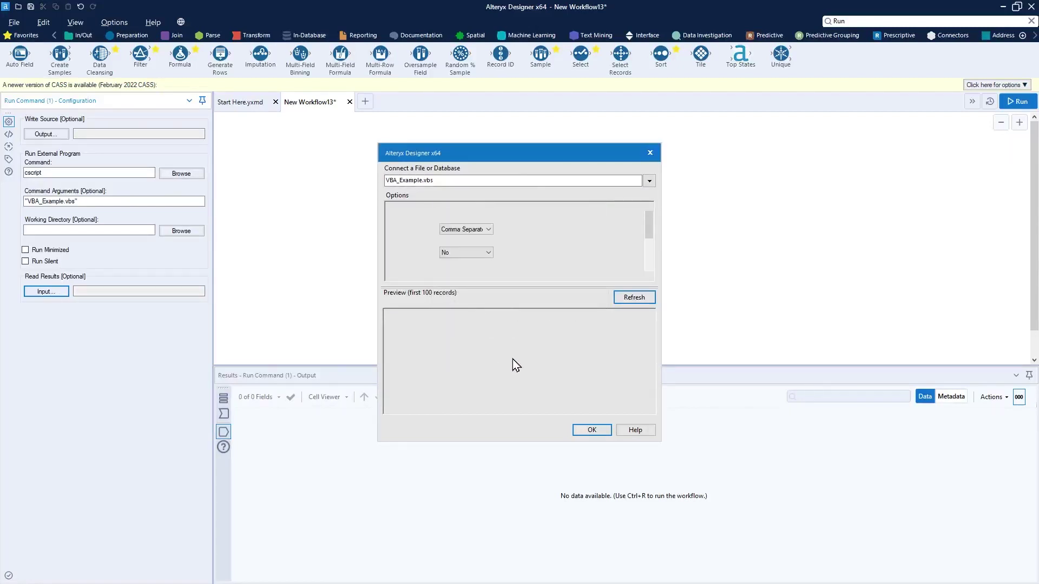
{"action": "left_click", "coordinate": [592, 430]}
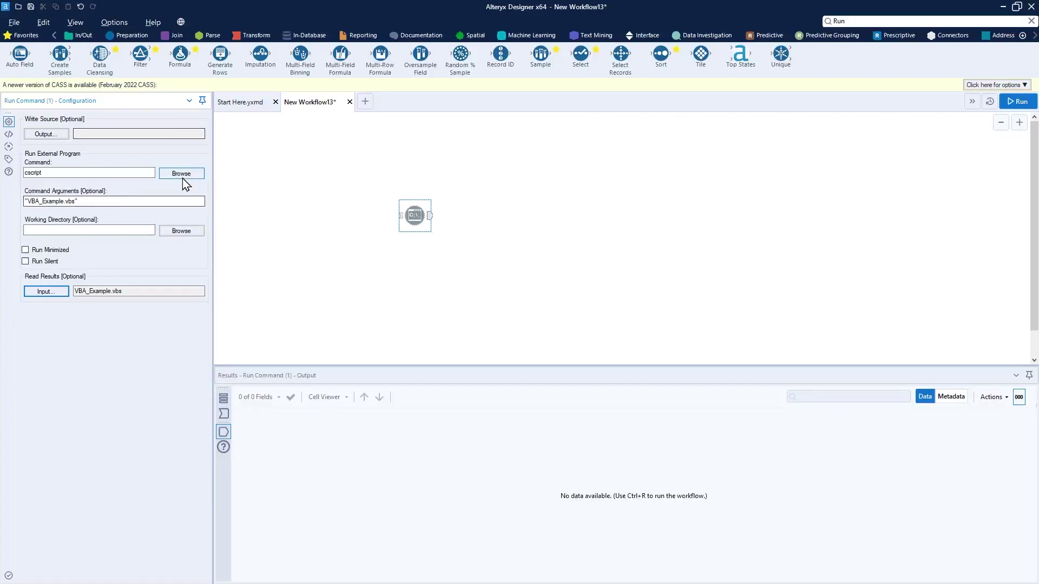
Step: Review the fully configured Run Command tool settings in Alteryx
{"action": "left_click", "coordinate": [48, 206]}
{"action": "left_click_drag", "start_coordinate": [23, 206], "coordinate": [73, 209]}
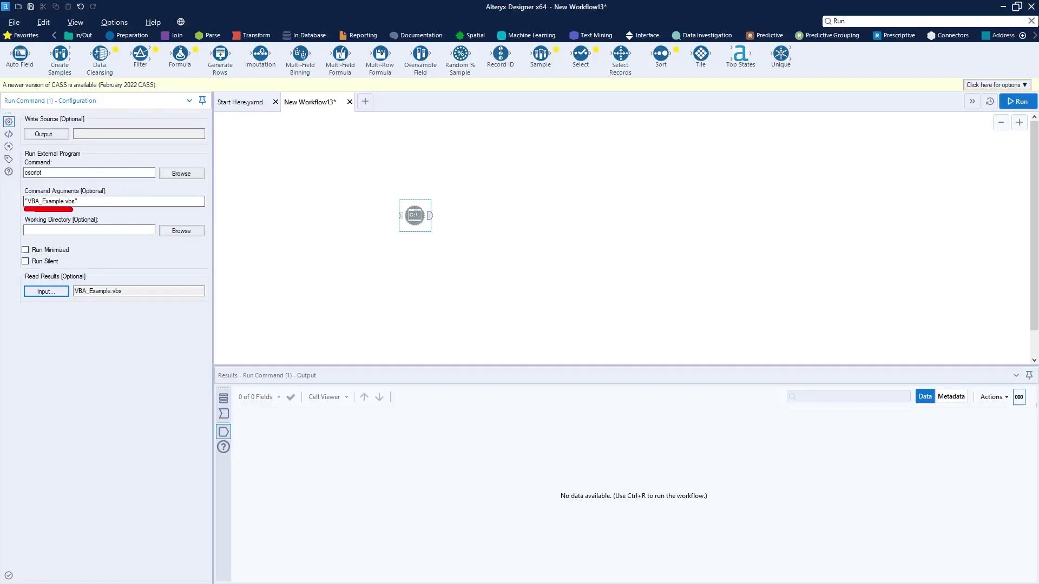
{"action": "left_click_drag", "start_coordinate": [79, 302], "coordinate": [122, 306]}
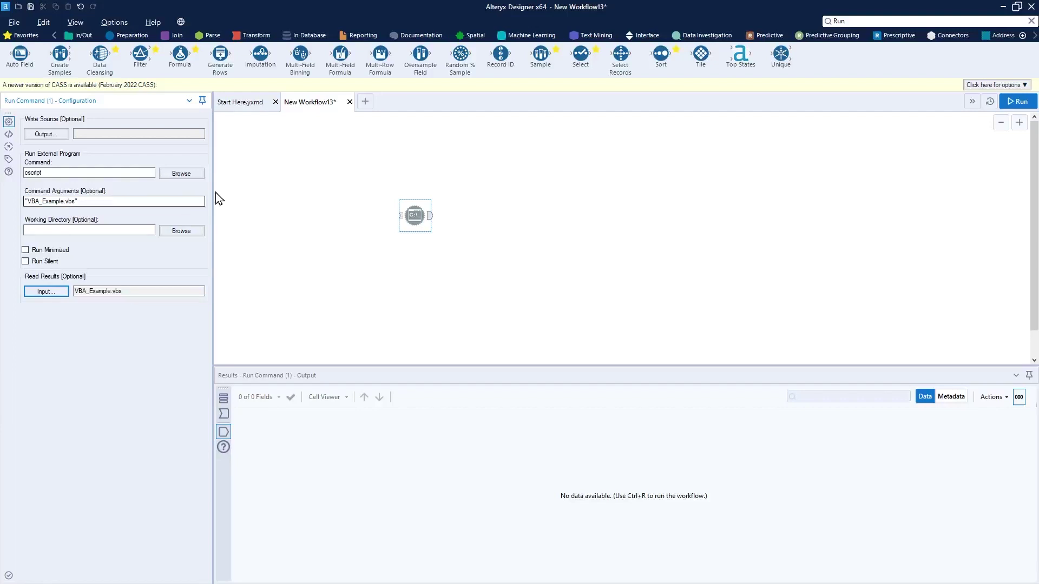
{"action": "left_click_drag", "start_coordinate": [287, 115], "coordinate": [338, 119]}
{"action": "key", "text": "Escape"}
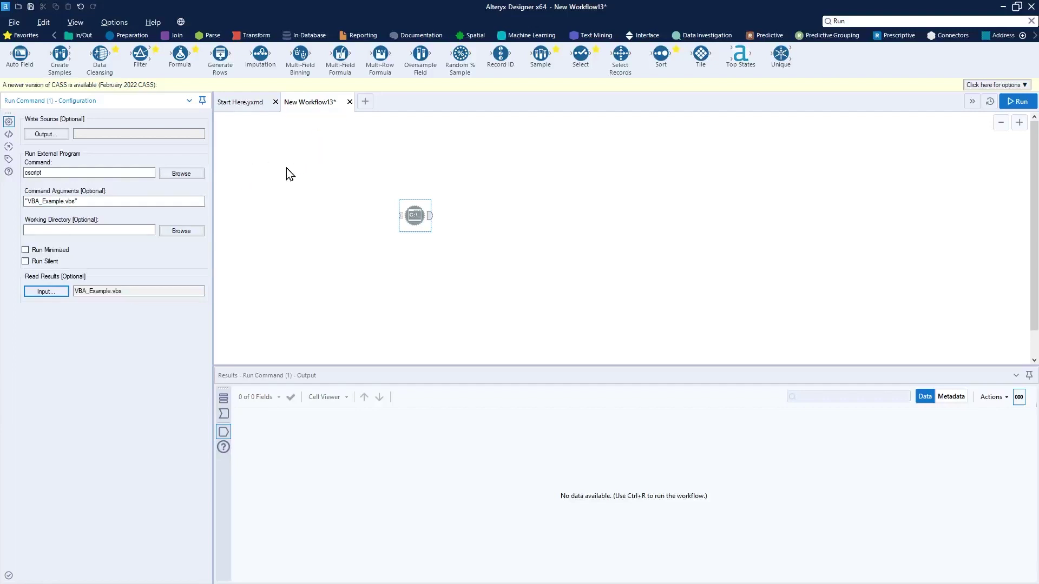
Step: Show the File Explorer folder holding VBA_Example.vbs, then return to Alteryx
{"action": "key", "text": "alt+Tab"}
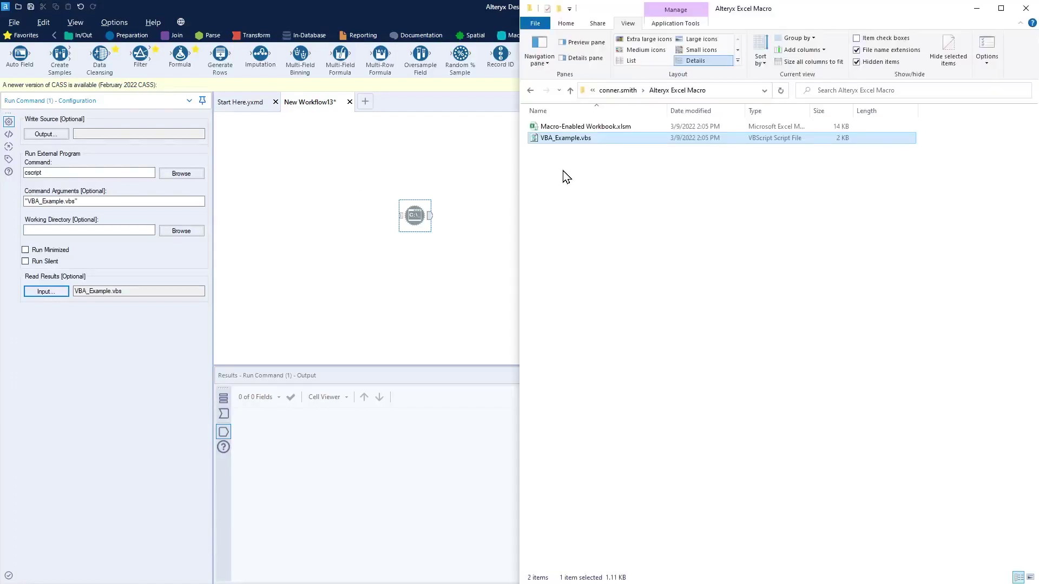
{"action": "key", "text": "ctrl+2"}
{"action": "left_click_drag", "start_coordinate": [585, 149], "coordinate": [630, 203]}
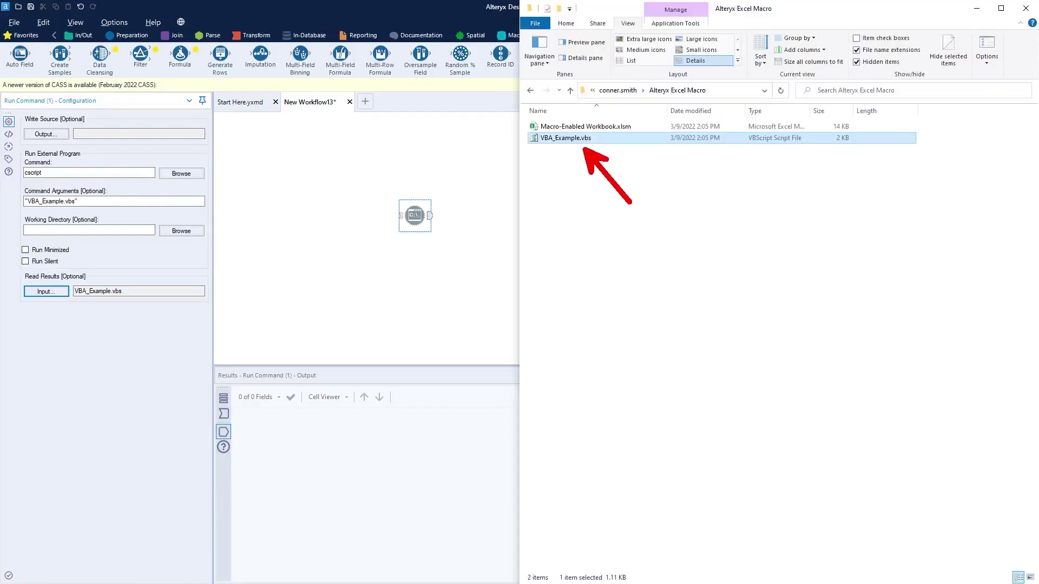
{"action": "mouse_move", "coordinate": [117, 204]}
{"action": "left_mouse_down"}
{"action": "mouse_move", "coordinate": [300, 153]}
{"action": "mouse_move", "coordinate": [508, 139]}
{"action": "mouse_move", "coordinate": [489, 124]}
{"action": "mouse_move", "coordinate": [483, 150]}
{"action": "left_mouse_up"}
{"action": "key", "text": "e"}
{"action": "left_click_drag", "start_coordinate": [276, 120], "coordinate": [354, 124]}
{"action": "left_click_drag", "start_coordinate": [617, 211], "coordinate": [686, 171]}
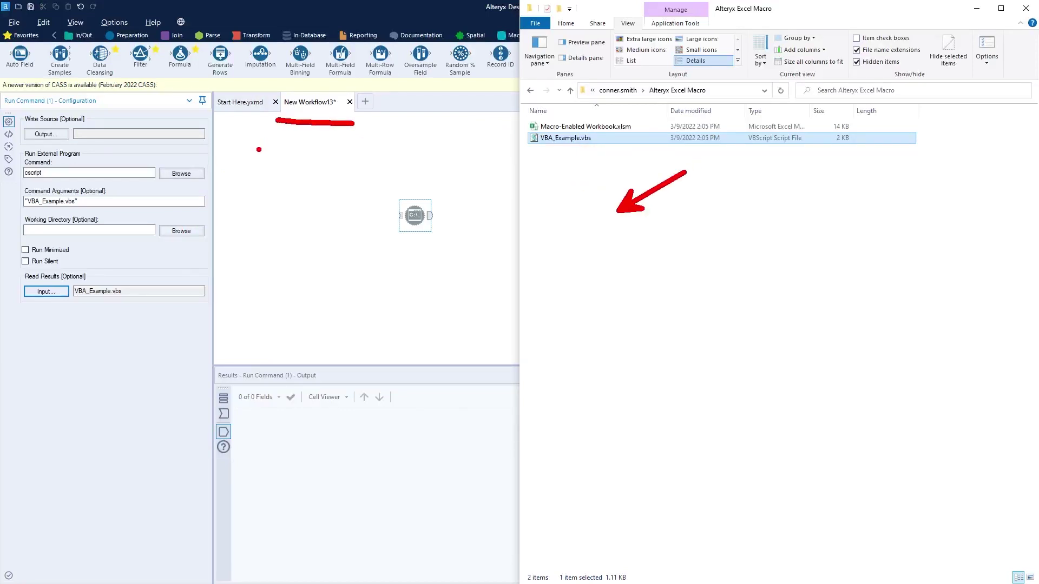
{"action": "key", "text": "Escape"}
Step: Save the workflow as 'VBA Execution.yxmd' in the Alteryx Excel Macro folder via Save As
{"action": "left_click", "coordinate": [15, 23]}
{"action": "mouse_move", "coordinate": [57, 130]}
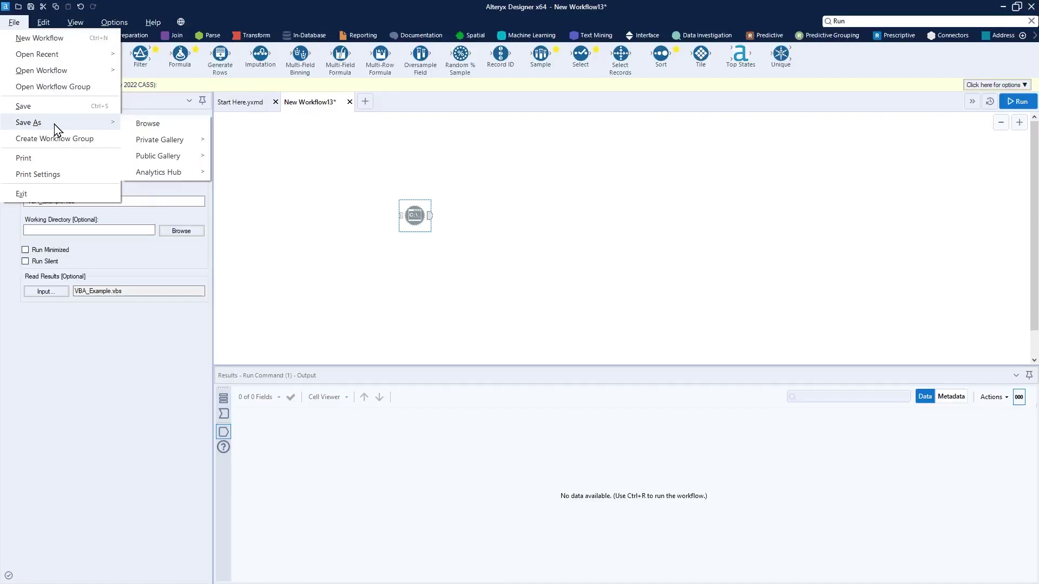
{"action": "left_click", "coordinate": [162, 128]}
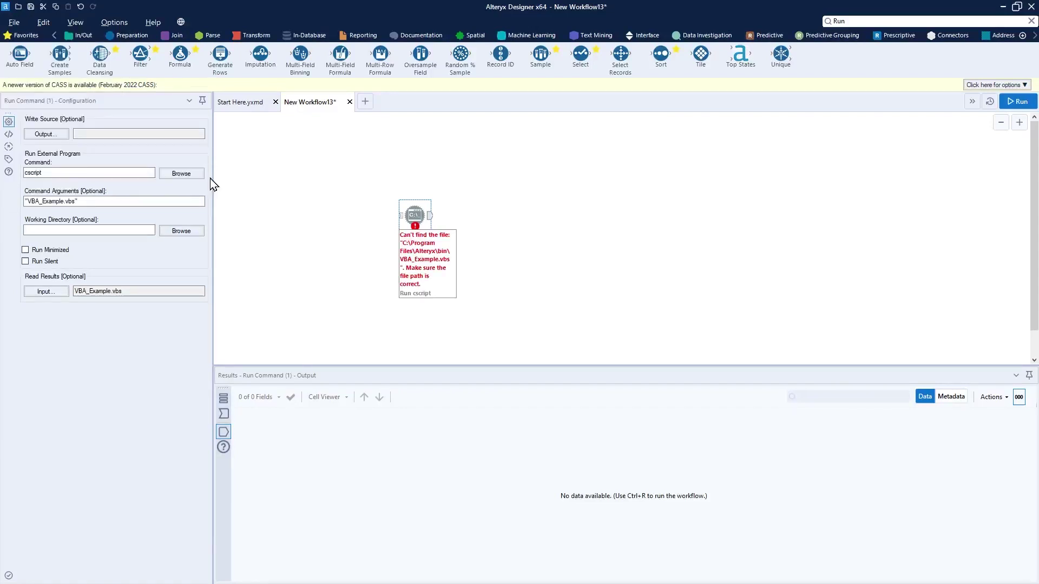
{"action": "left_click", "coordinate": [142, 279]}
{"action": "left_click_drag", "start_coordinate": [139, 279], "coordinate": [72, 281]}
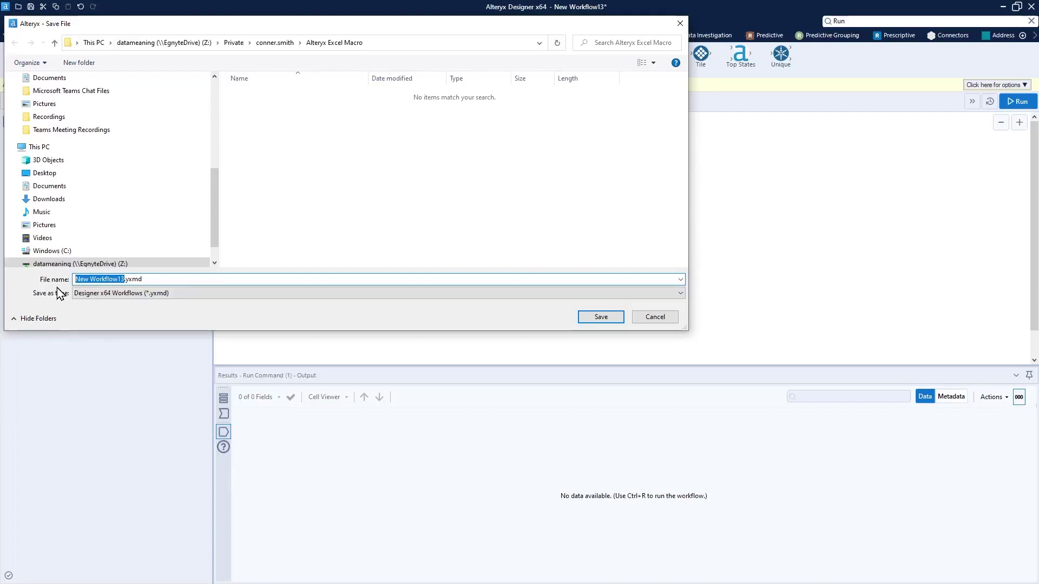
{"action": "type", "text": "VB"}
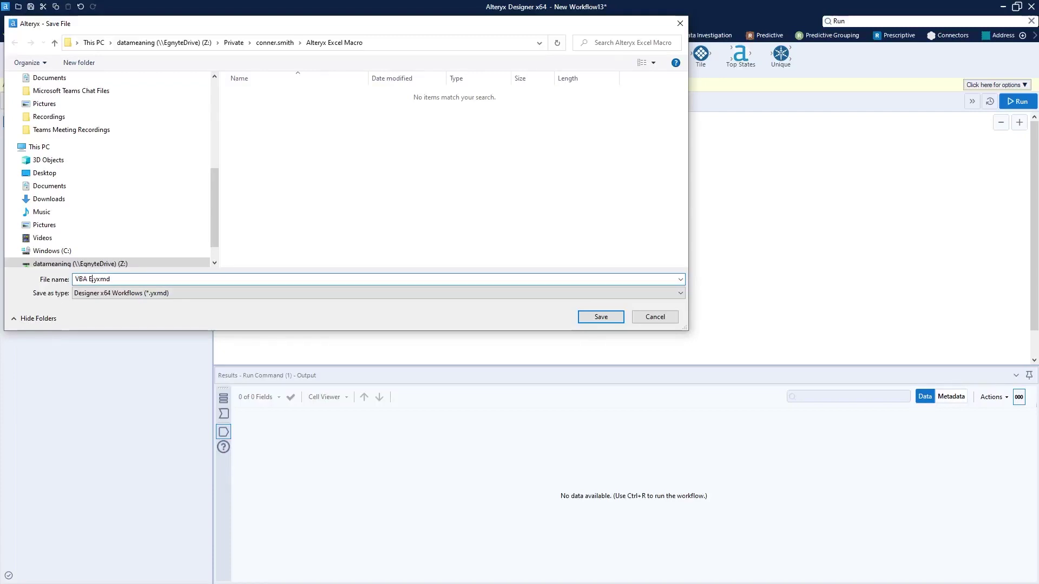
{"action": "type", "text": "A Execution"}
{"action": "left_click", "coordinate": [602, 317]}
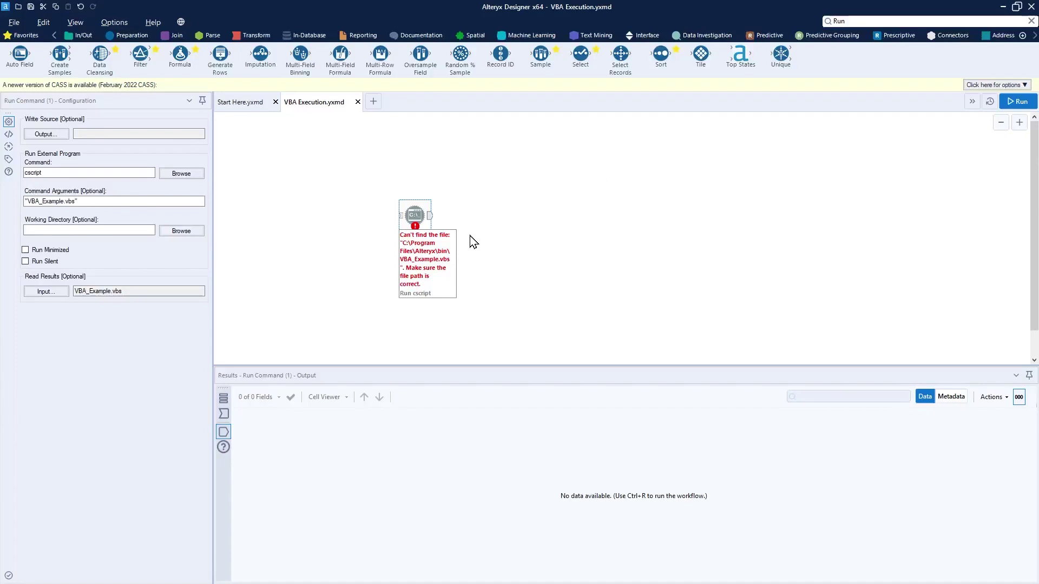
Step: Run VBA Execution, which finishes in 2.9 s with 38 records, and dismiss the notice
{"action": "left_click_drag", "start_coordinate": [461, 214], "coordinate": [545, 169]}
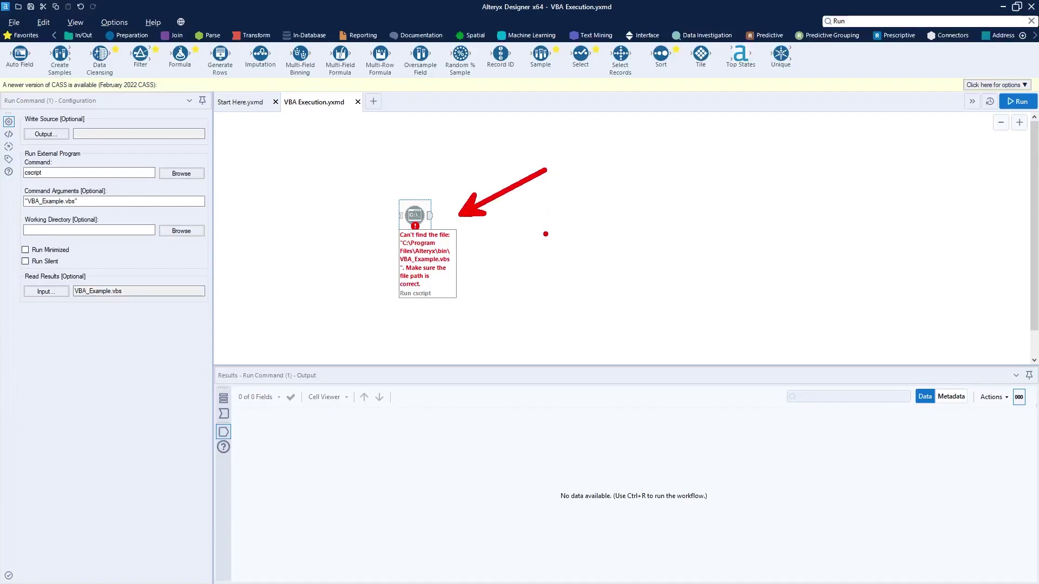
{"action": "key", "text": "Escape"}
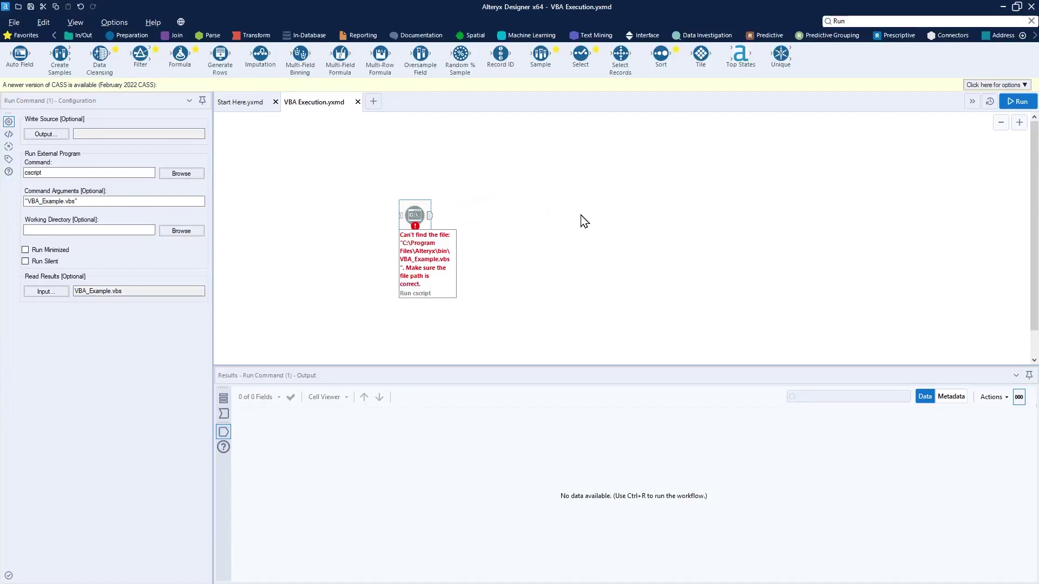
{"action": "key", "text": "alt+Tab"}
{"action": "key", "text": "alt+Tab"}
{"action": "left_click", "coordinate": [1013, 100]}
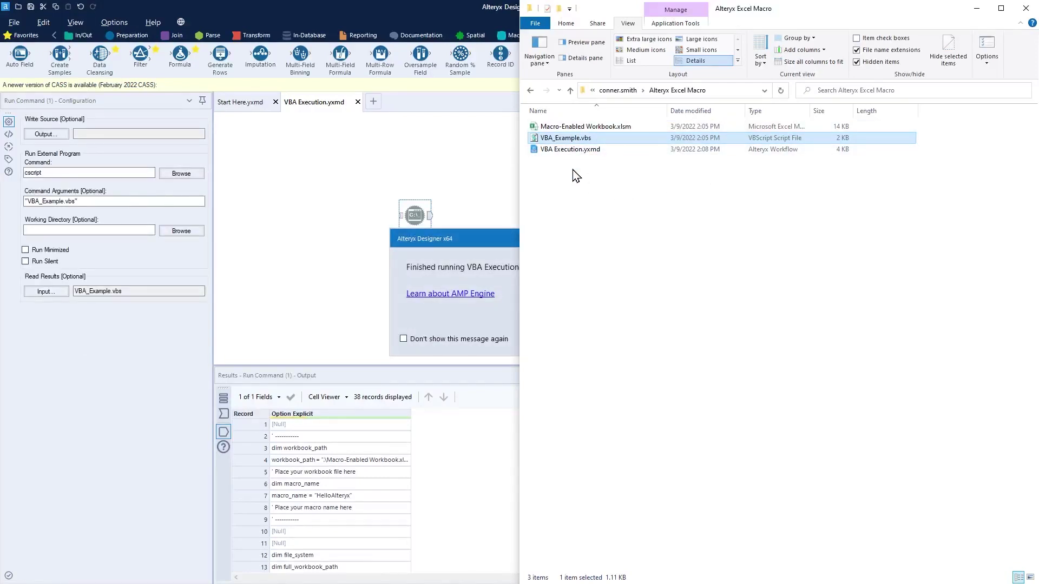
{"action": "left_click", "coordinate": [498, 227]}
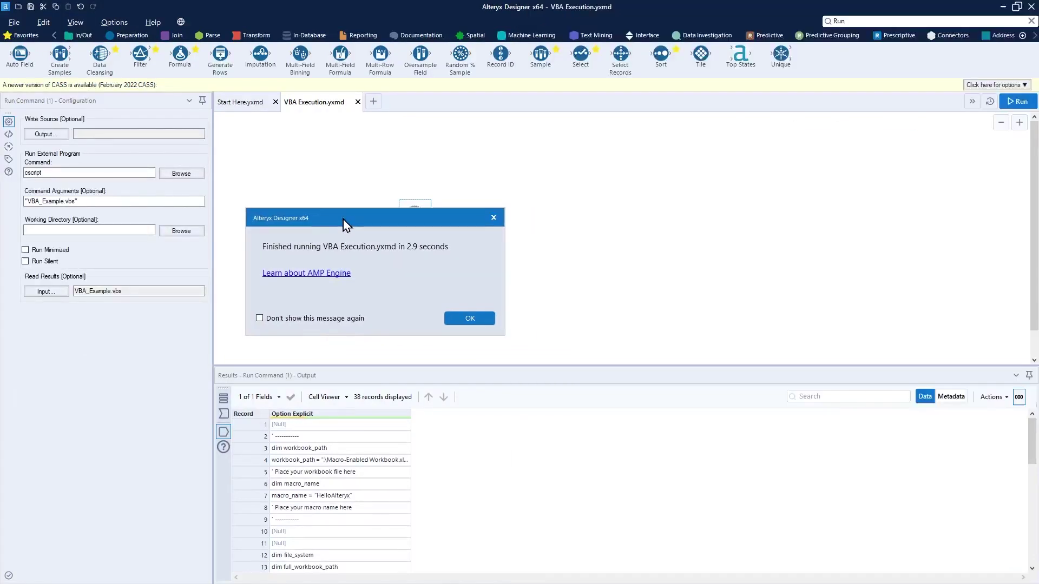
{"action": "left_click", "coordinate": [482, 323]}
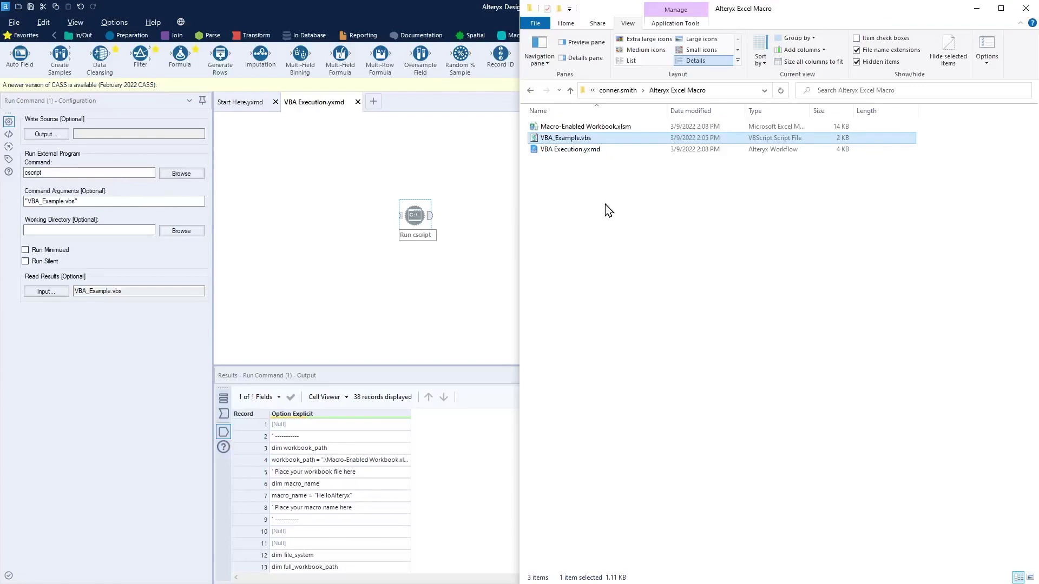
Step: Open Macro-Enabled Workbook.xlsm in Excel from its File Explorer folder
{"action": "right_click", "coordinate": [594, 128]}
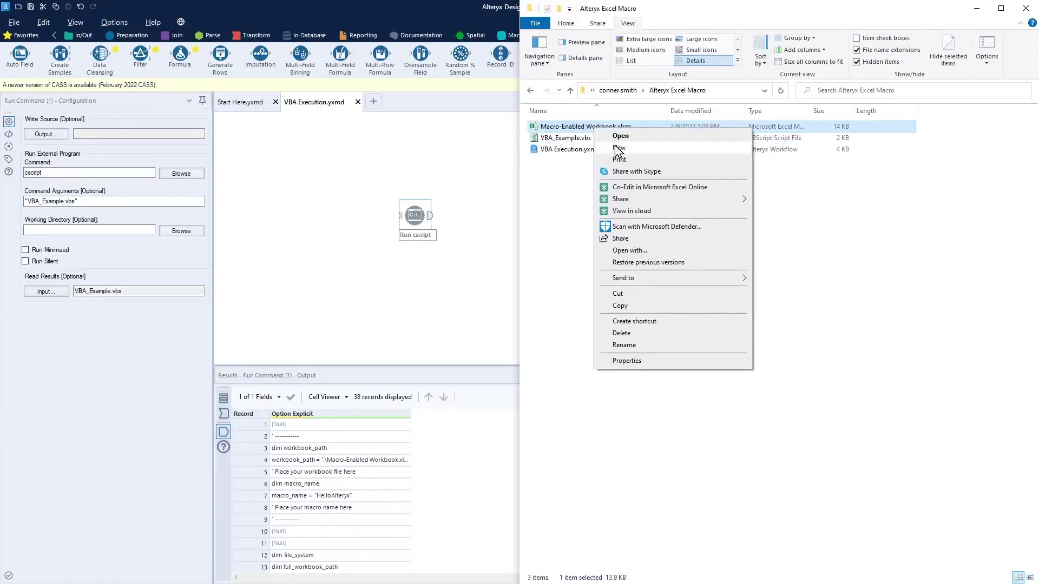
{"action": "left_click", "coordinate": [628, 137]}
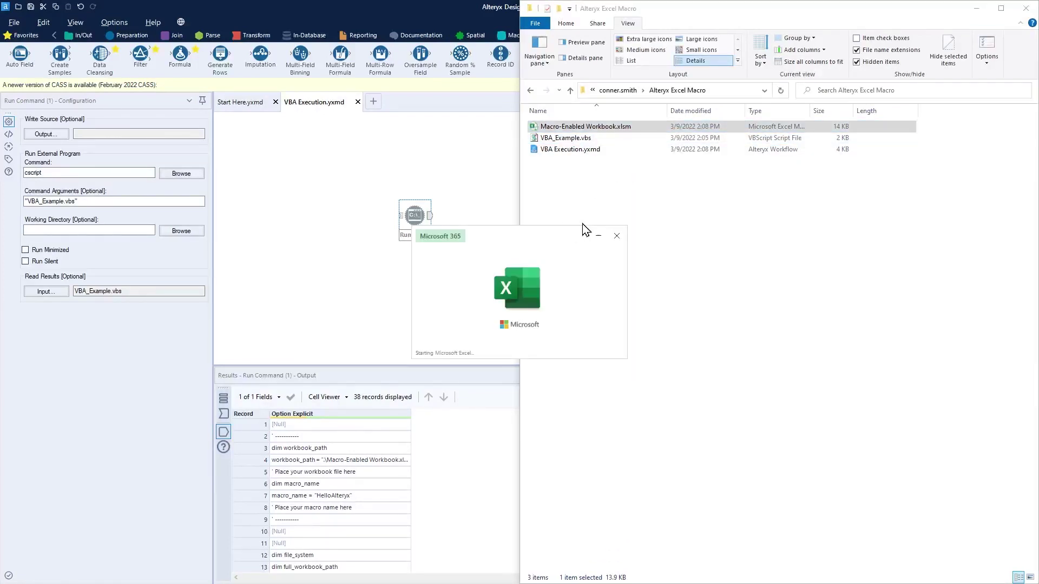